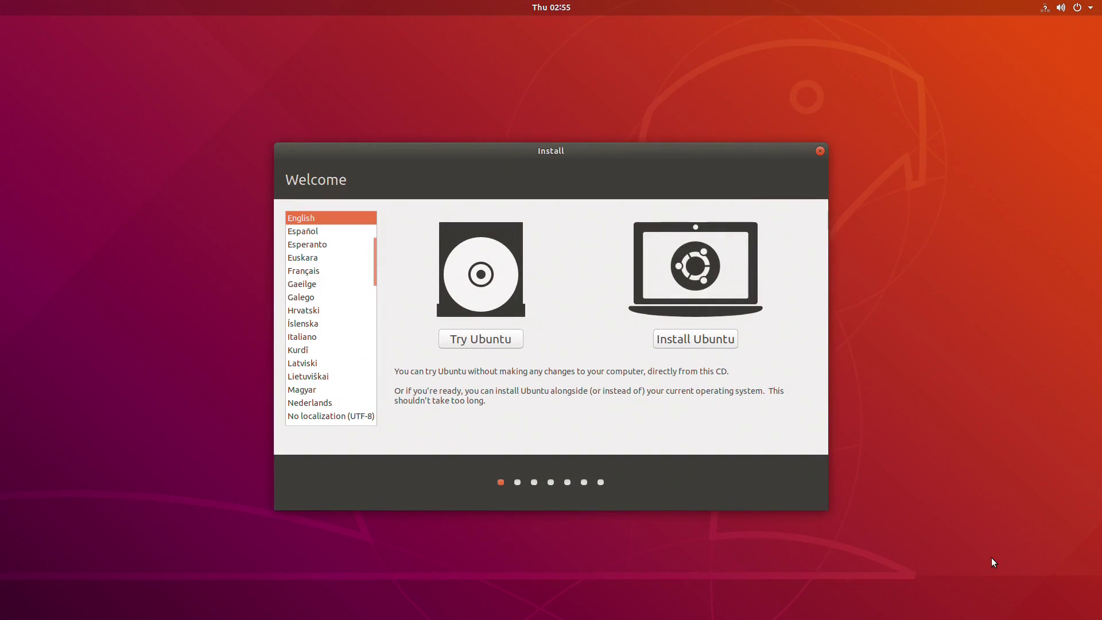
Start installing Ubuntu with third-party drivers and media formats included
left_click(698, 341)
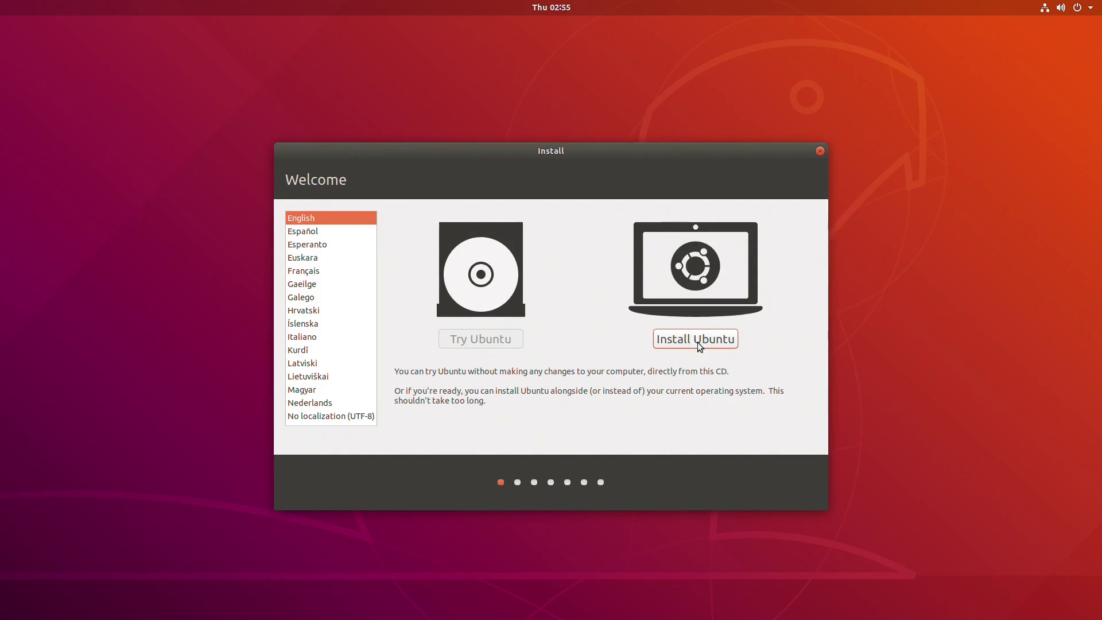
left_click(786, 415)
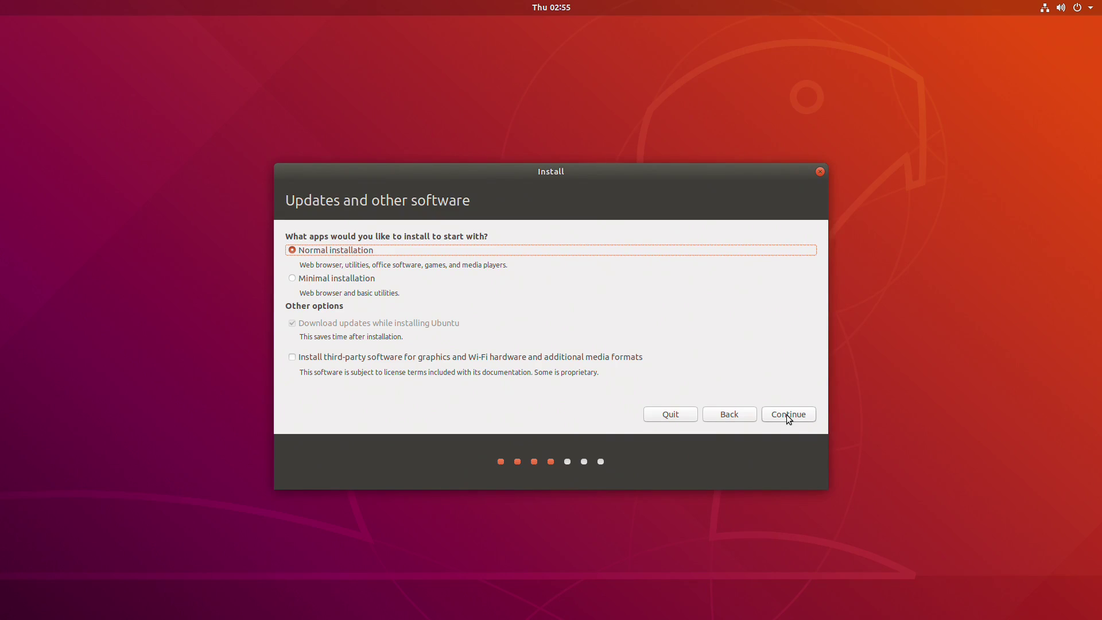
left_click(293, 357)
left_click(804, 417)
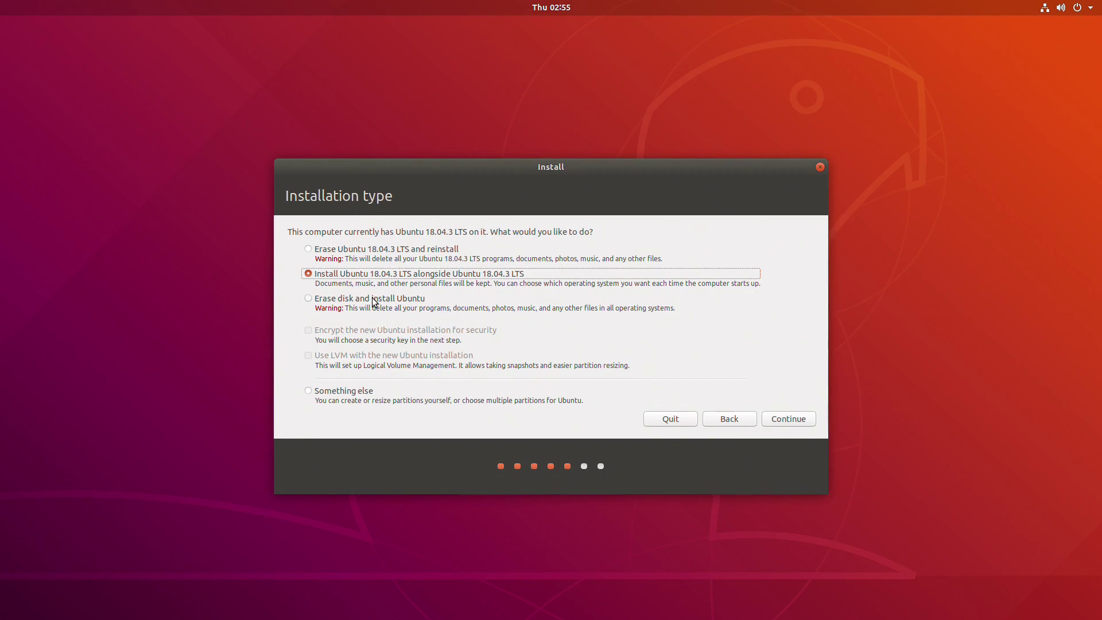
Erase the disk to install Ubuntu, confirm the partition changes, and accept New York as location
left_click(373, 299)
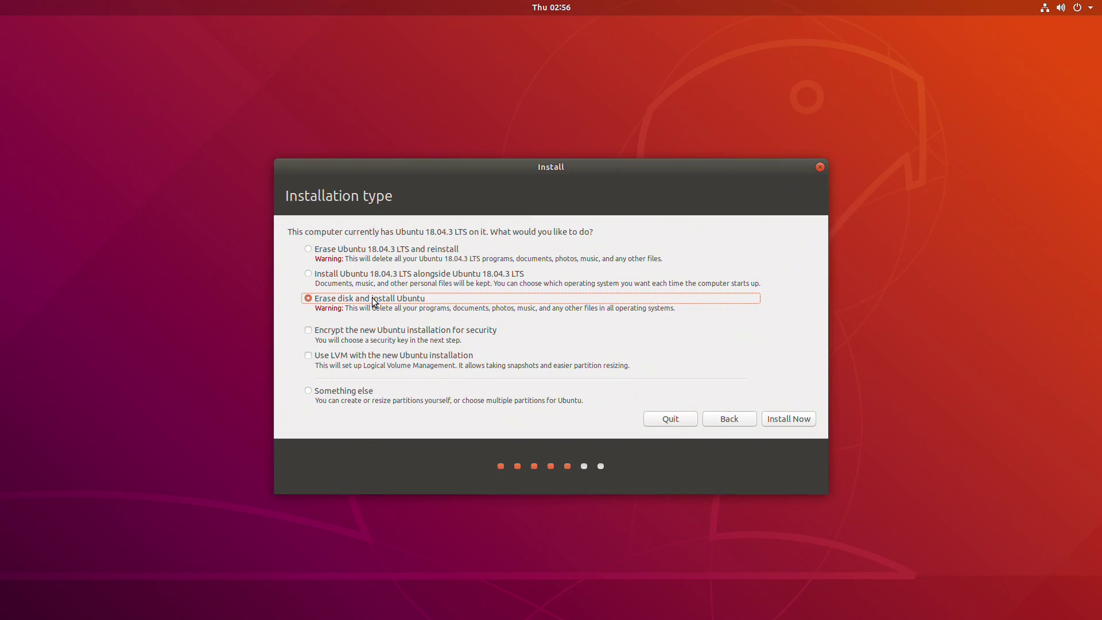
left_click(787, 420)
left_click(773, 386)
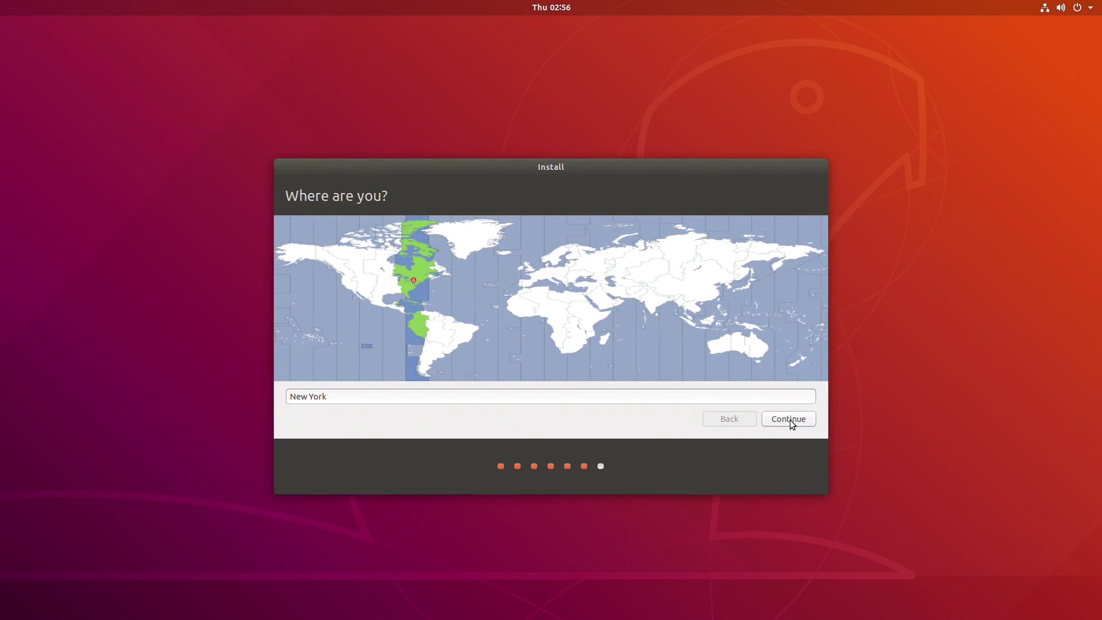
left_click(790, 419)
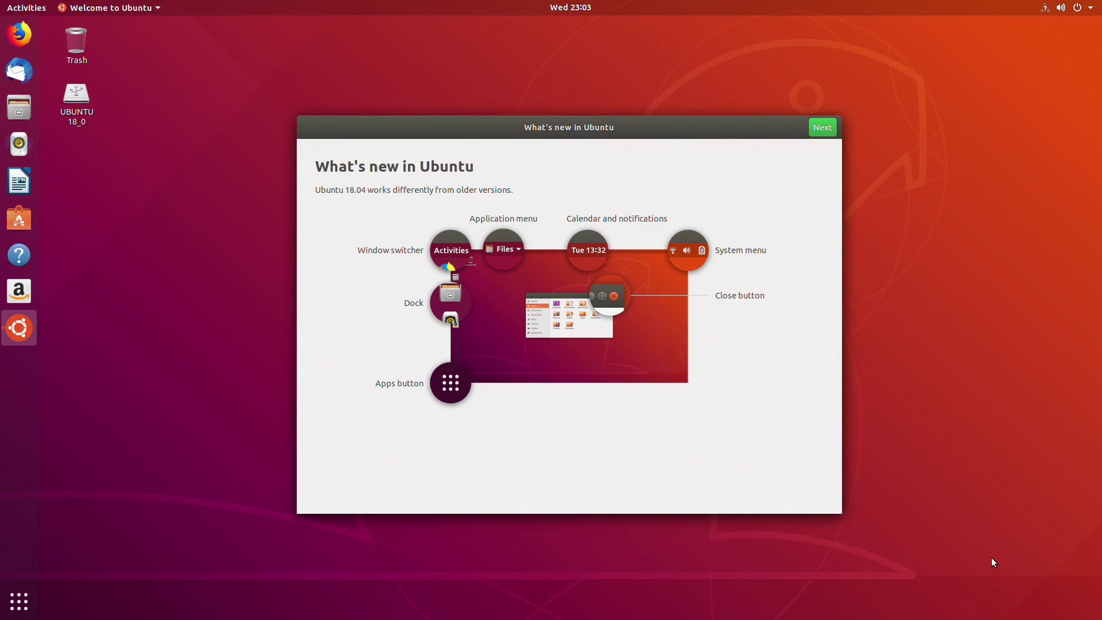
Skip Livepatch and choose 'No, don't send system info' to reach 'You're ready to go!'
left_click(831, 128)
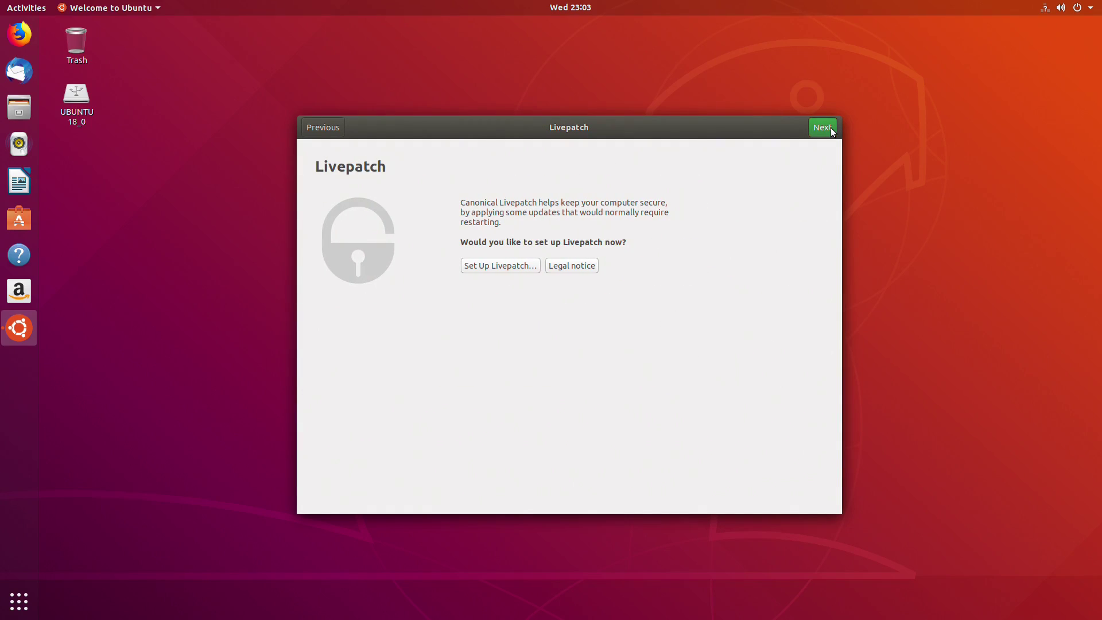
left_click(830, 128)
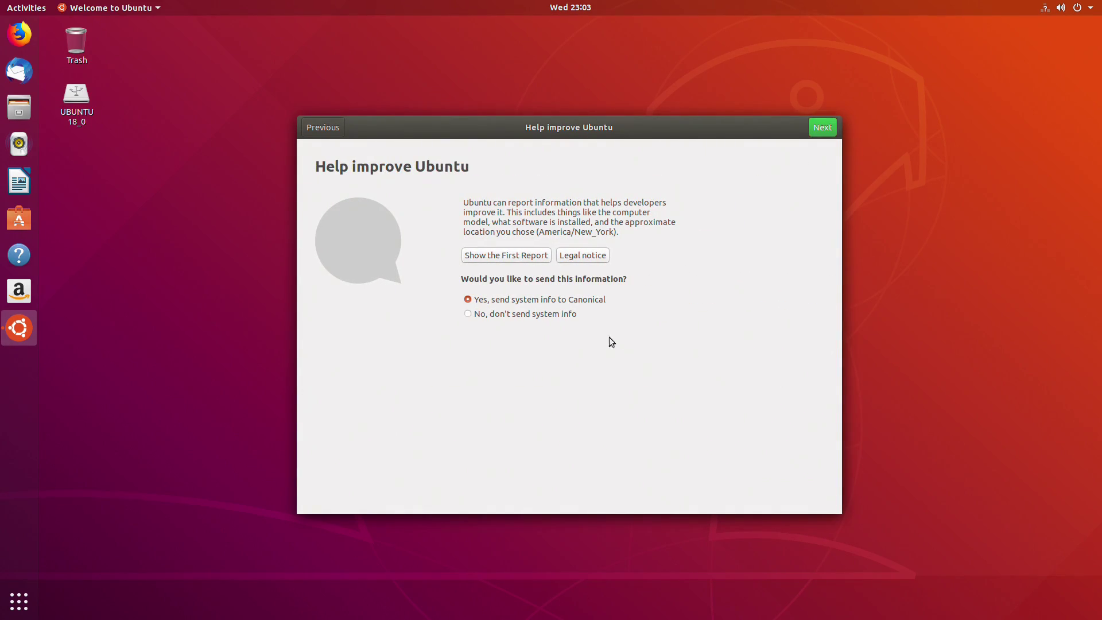
left_click(560, 315)
left_click(827, 128)
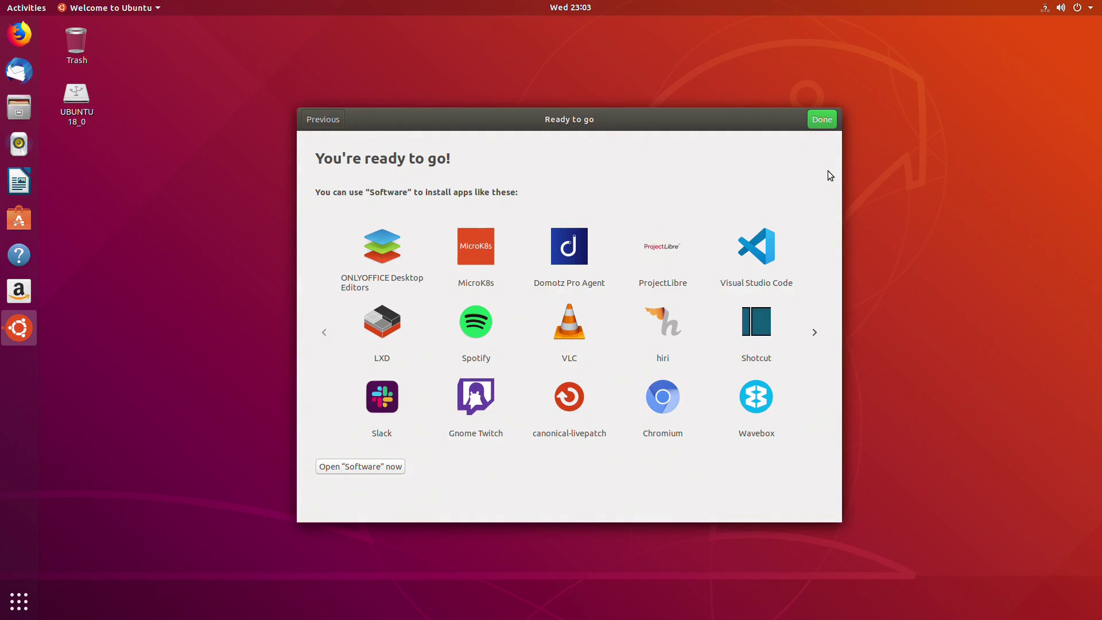
Close the welcome wizard and install the pending 9.0 MB of updates until up to date
left_click(822, 124)
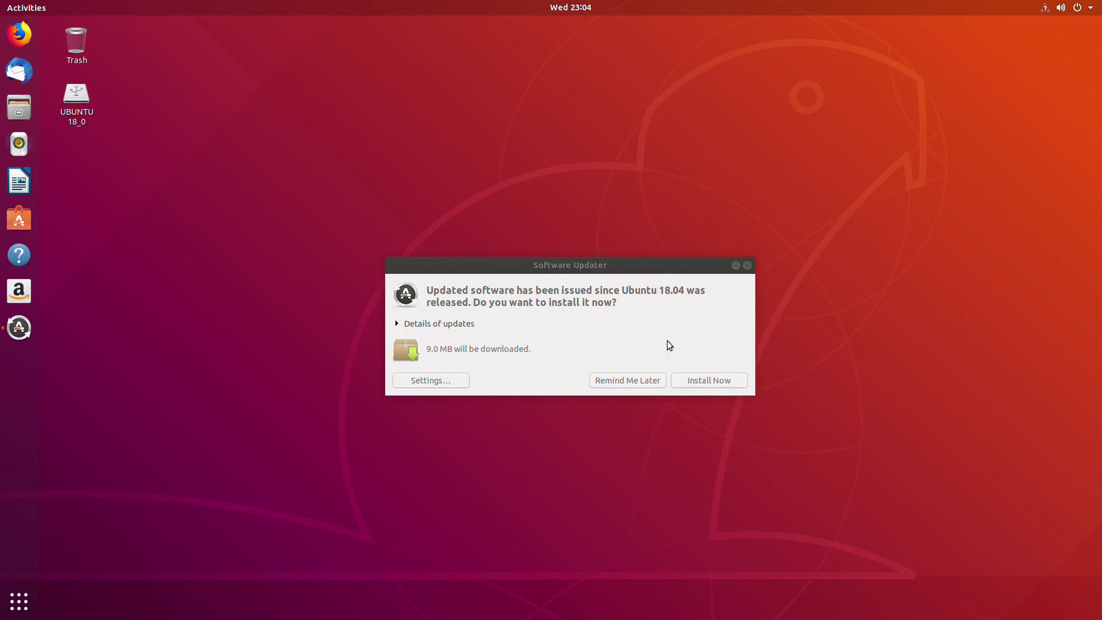
left_click(701, 385)
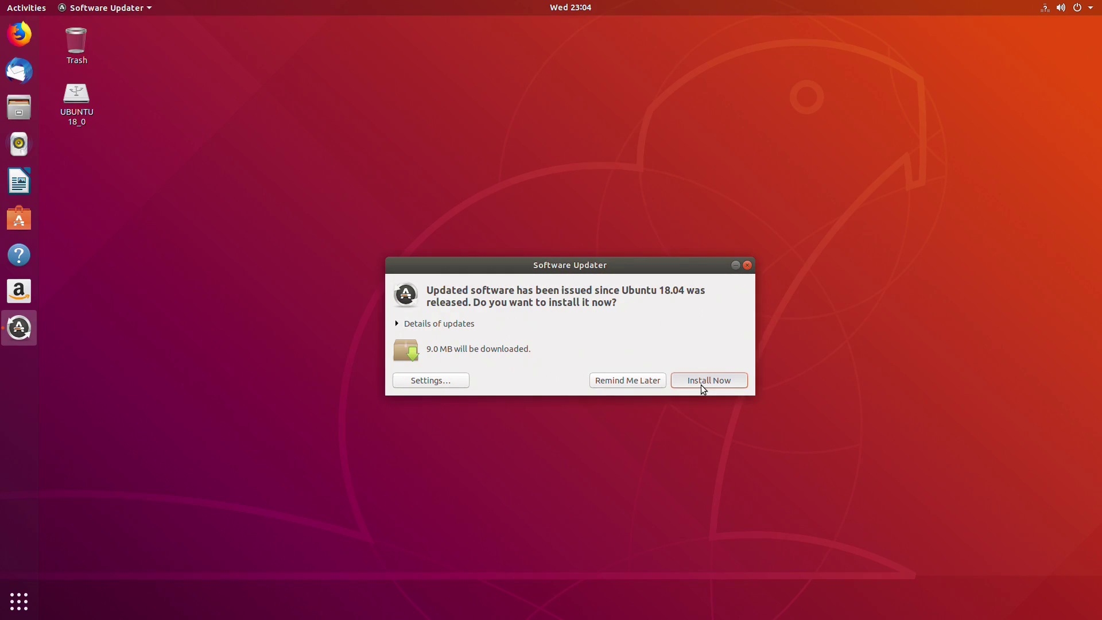
left_click(702, 385)
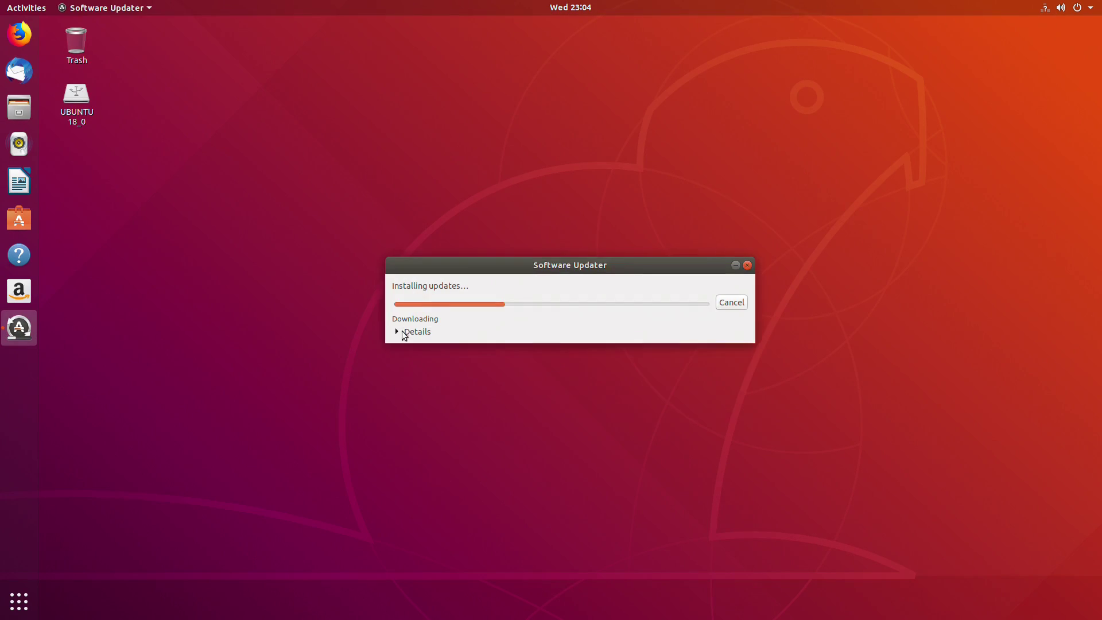
left_click(401, 333)
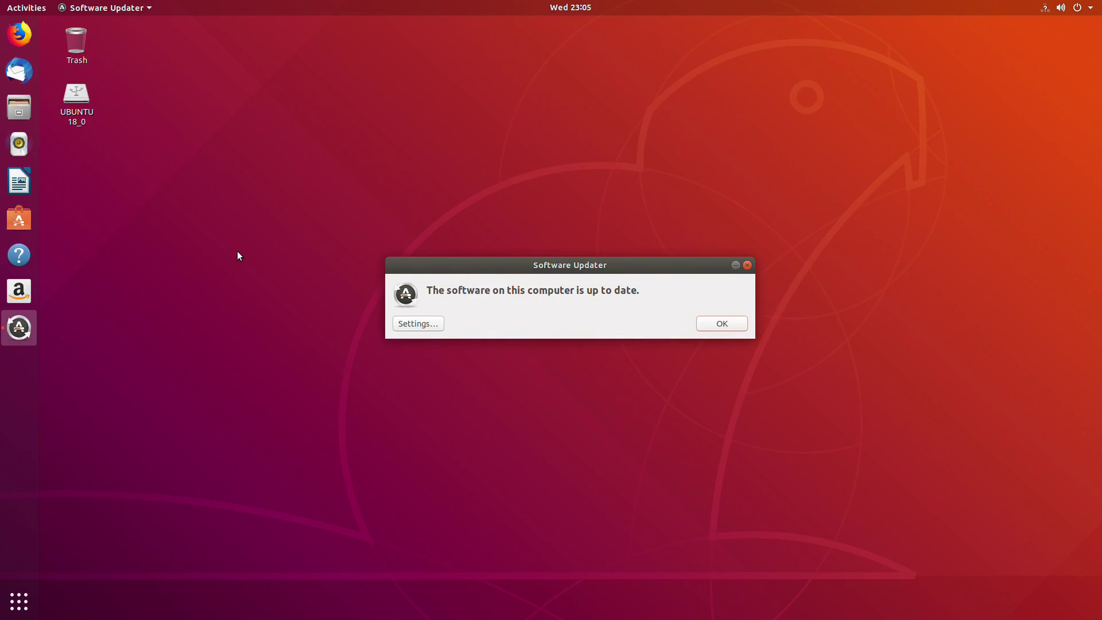
key("Return")
Search Activities for 'update' and launch Software Updater to recheck
key("super+a")
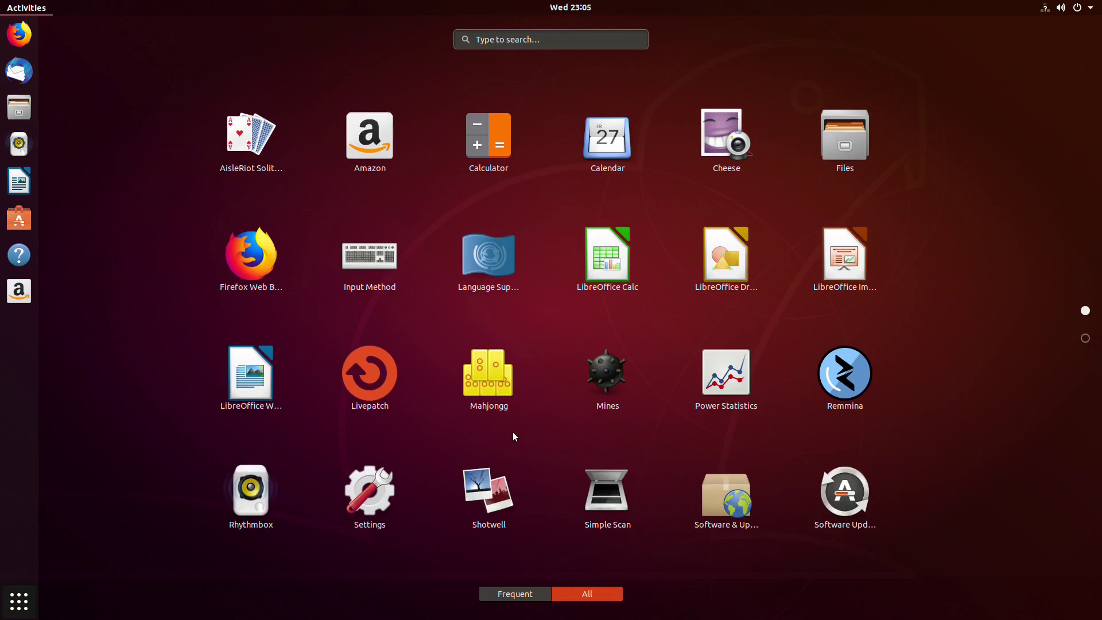
left_click(507, 38)
type("update")
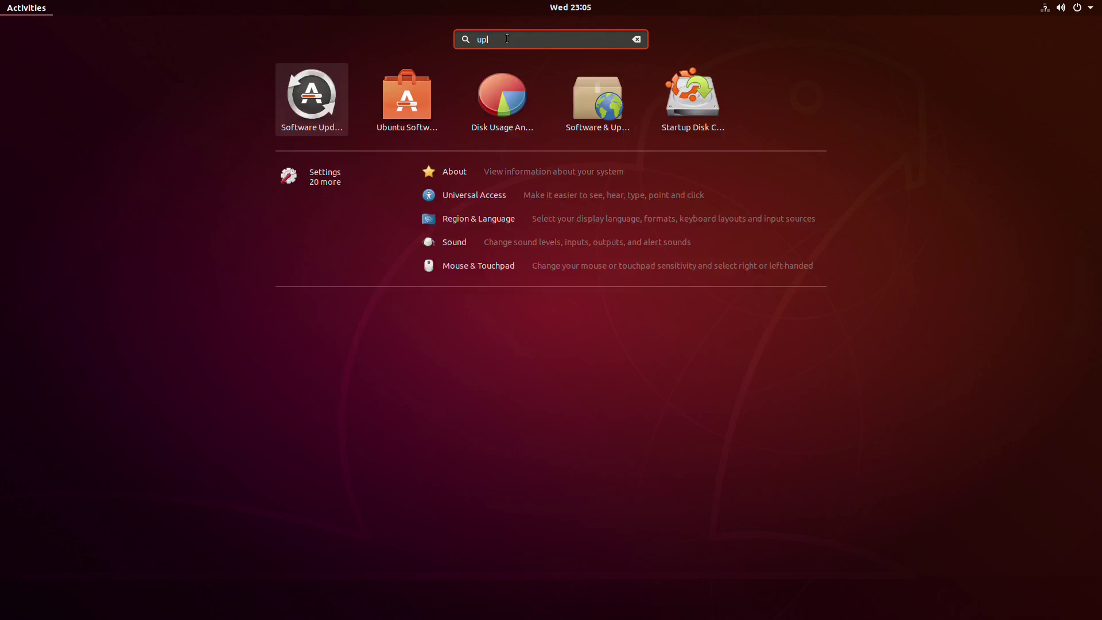
left_click(405, 102)
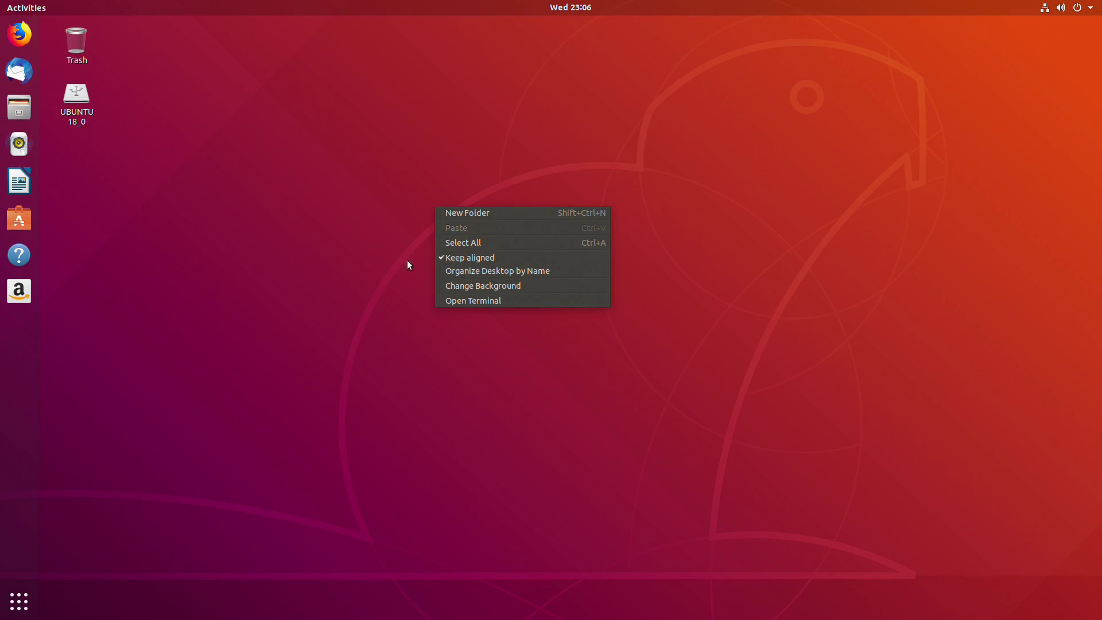
In a desktop terminal, install qemu-kvm, libvirt packages and virt-manager, then enter sudo adduser $USER libvirt
left_click(443, 304)
left_click_drag(356, 38, 544, 136)
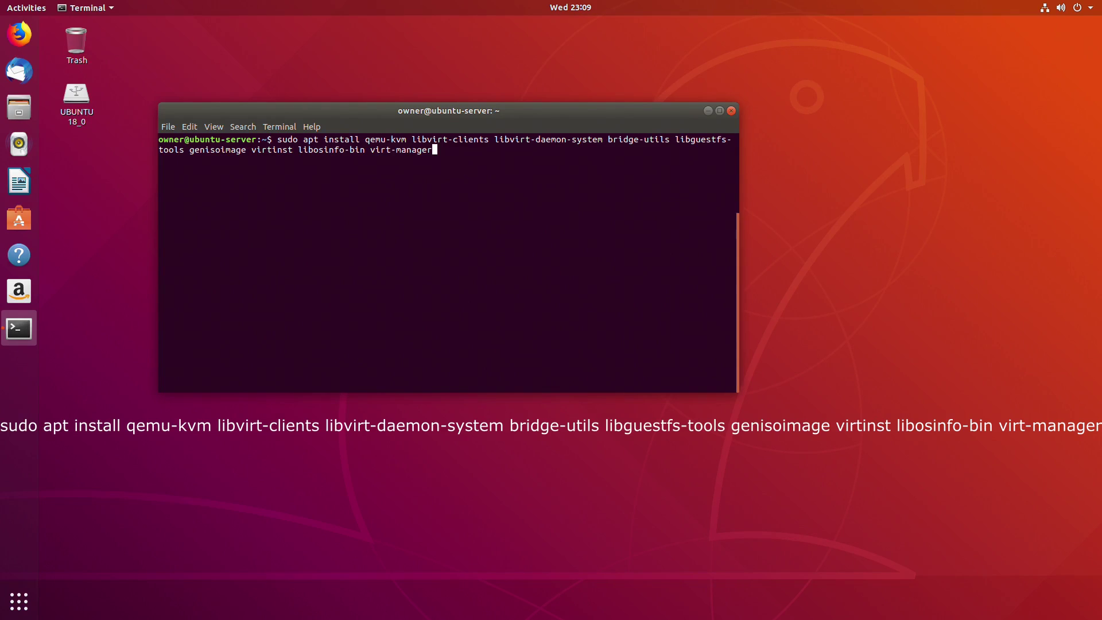
key("Return")
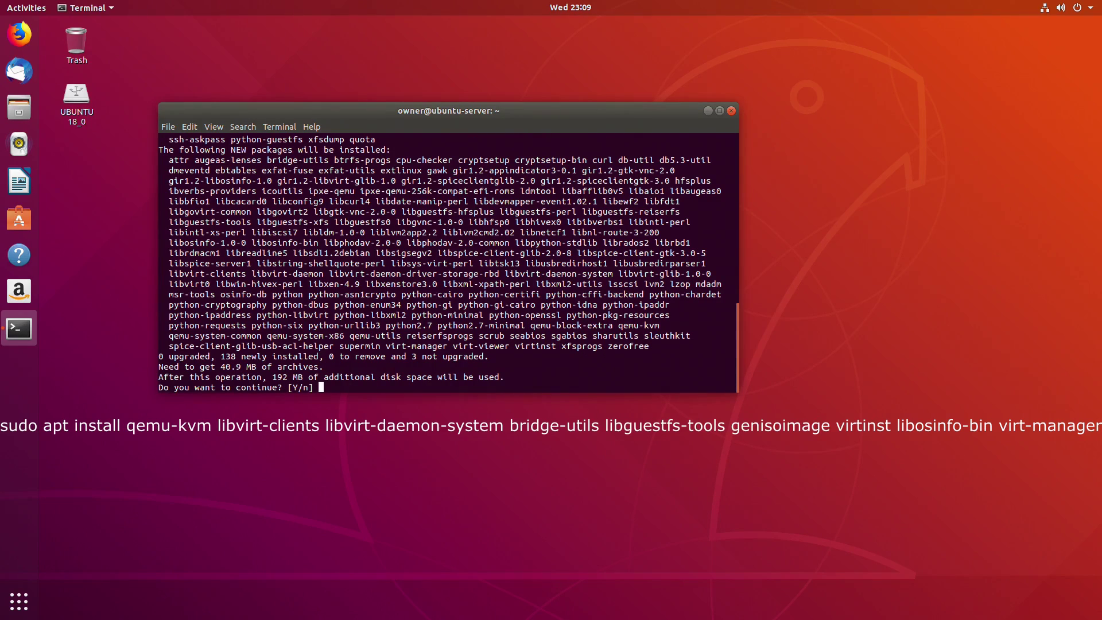
type("y")
key("Return")
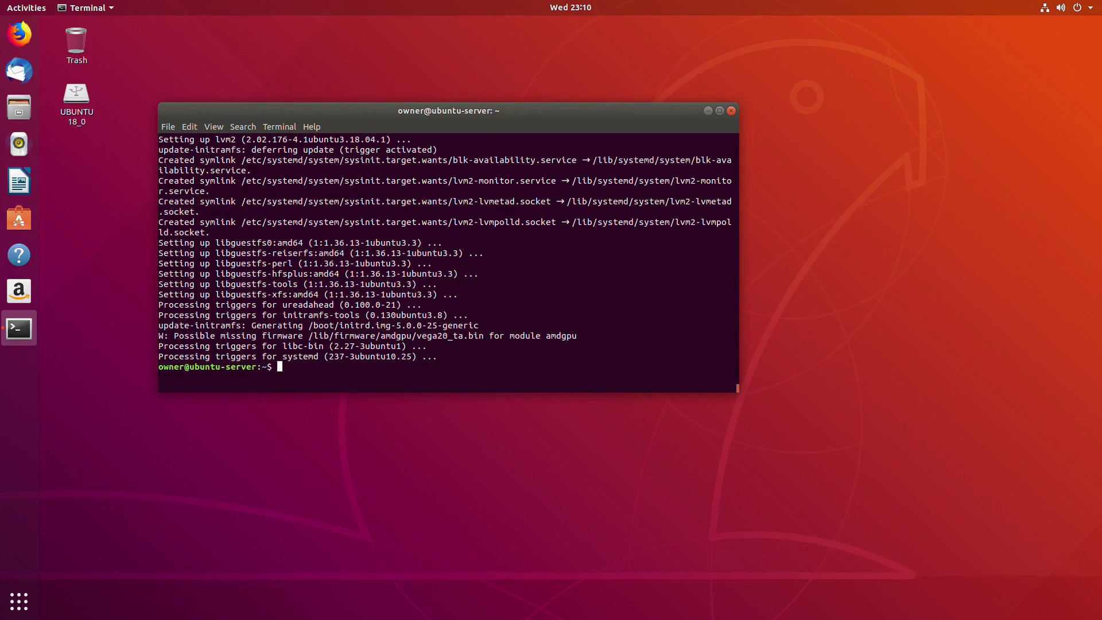
type("sudo adduser $USER libvirt")
Add the user to the libvirt and libvirt-qemu groups, then enter reboot
key("Return")
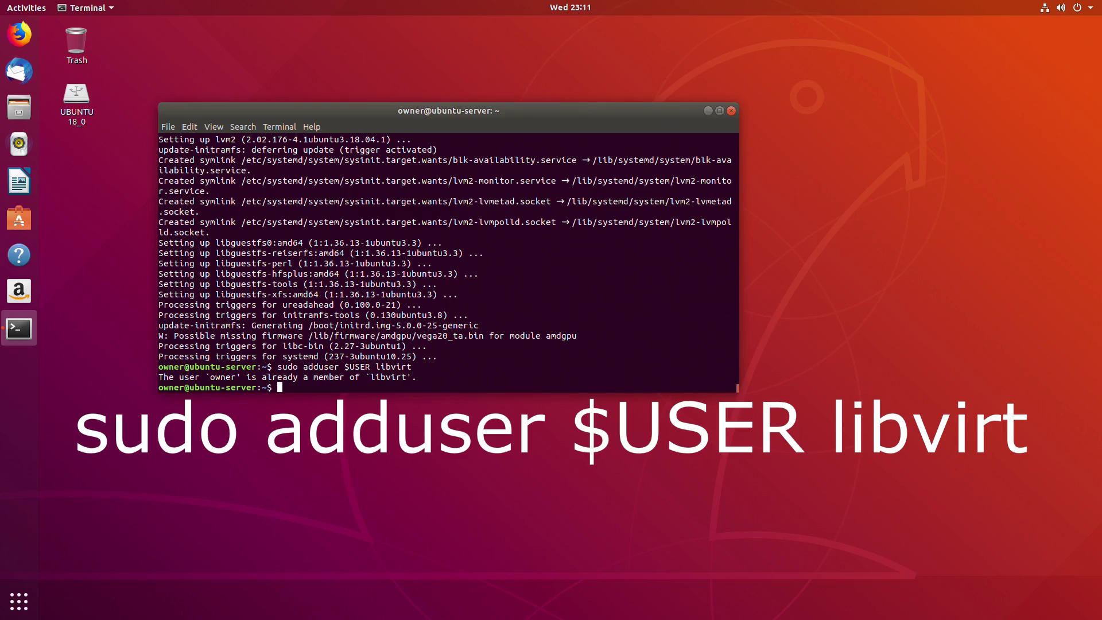
type("sudo adduser $USER libvirt-q")
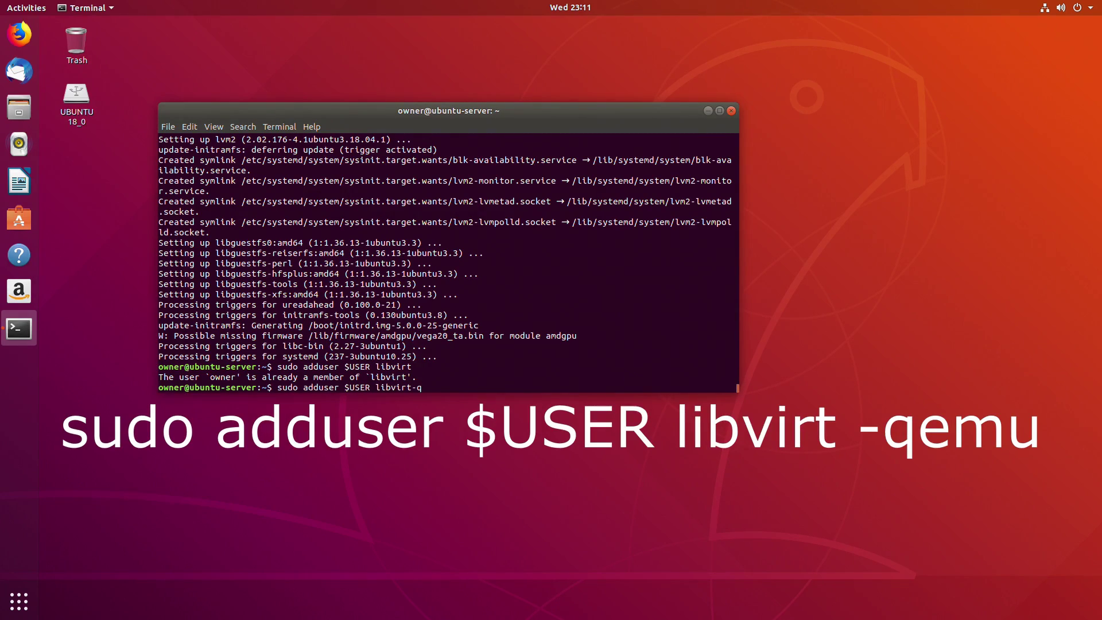
type("emu")
key("Return")
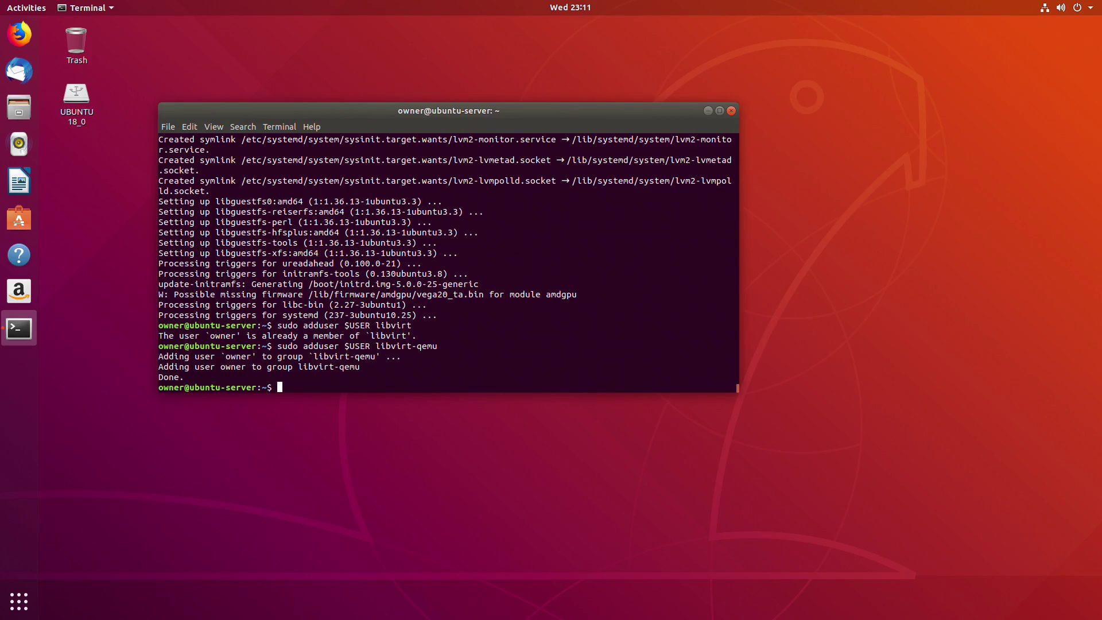
type("reboot")
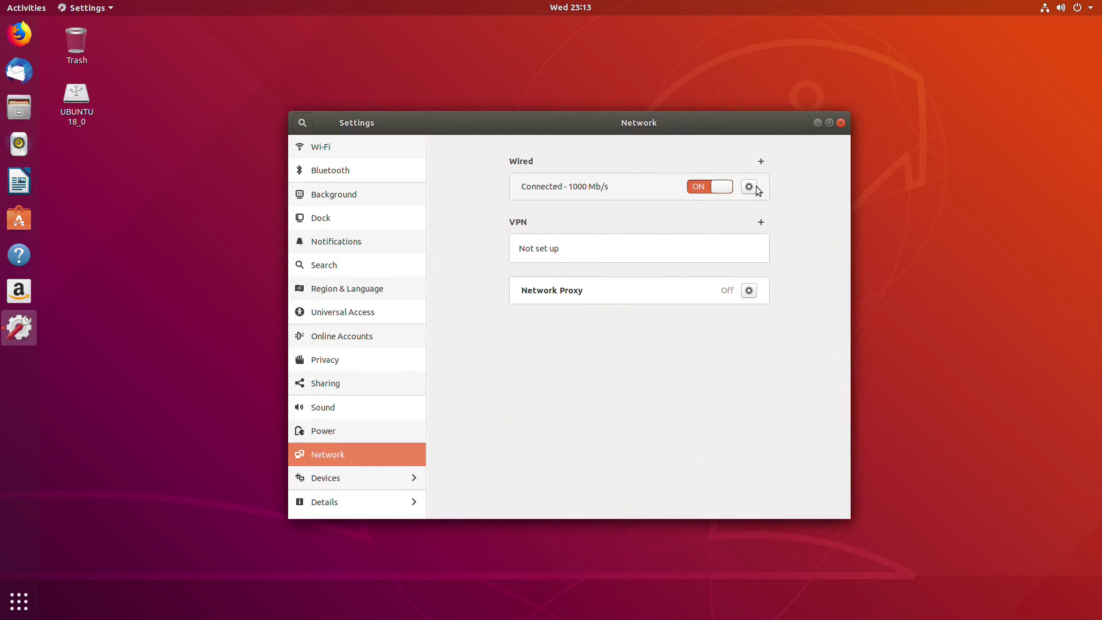
Set wired IPv4 to manual 192.168.3.100, mask 255.255.255.0, gateway 192.168.3.1, DNS 1.1.1.1
left_click(752, 187)
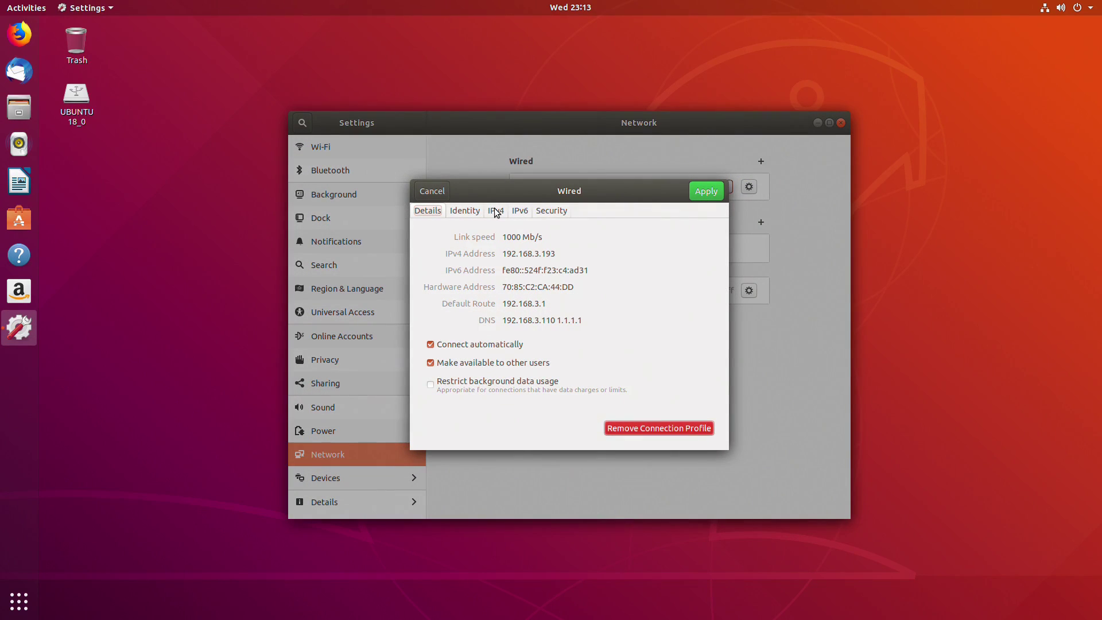
left_click(497, 211)
left_click(524, 252)
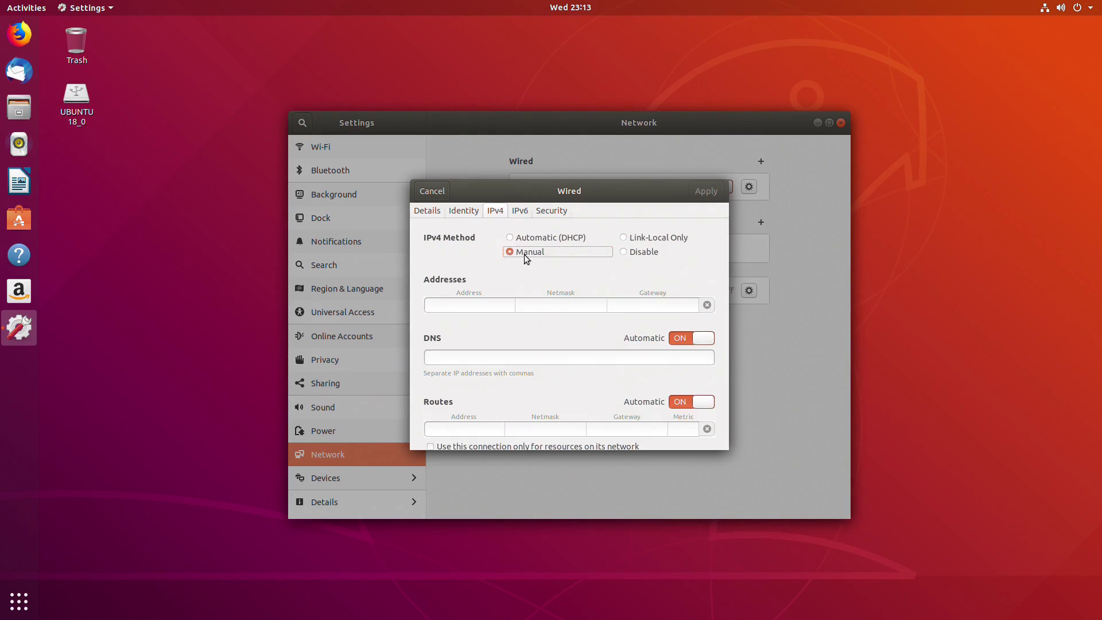
left_click(482, 303)
type("192.168.3.100")
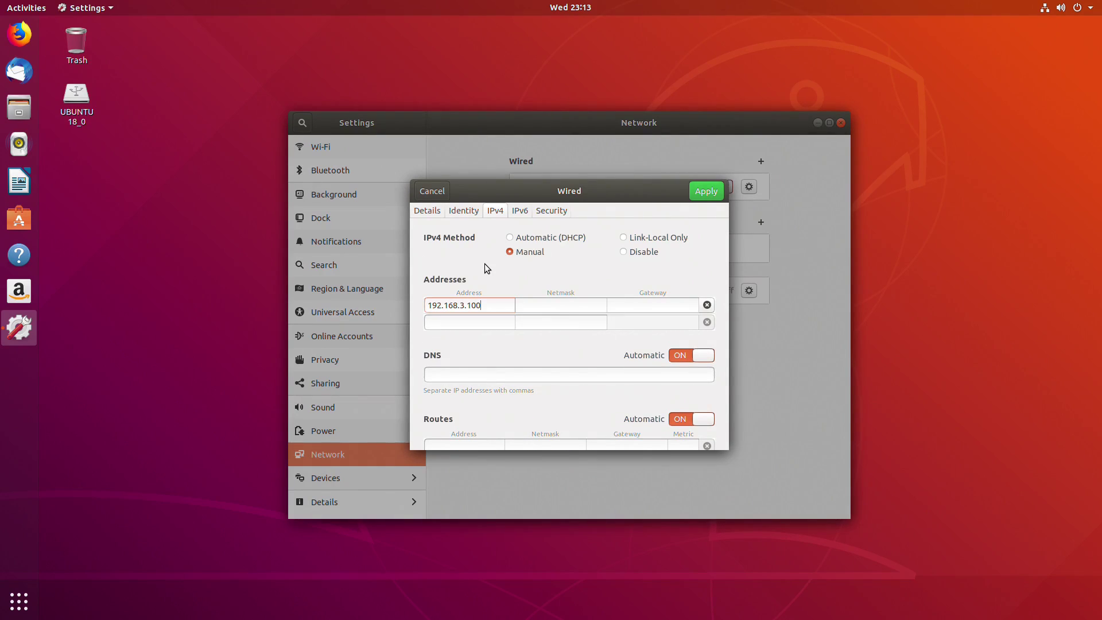
key("Tab")
type("255")
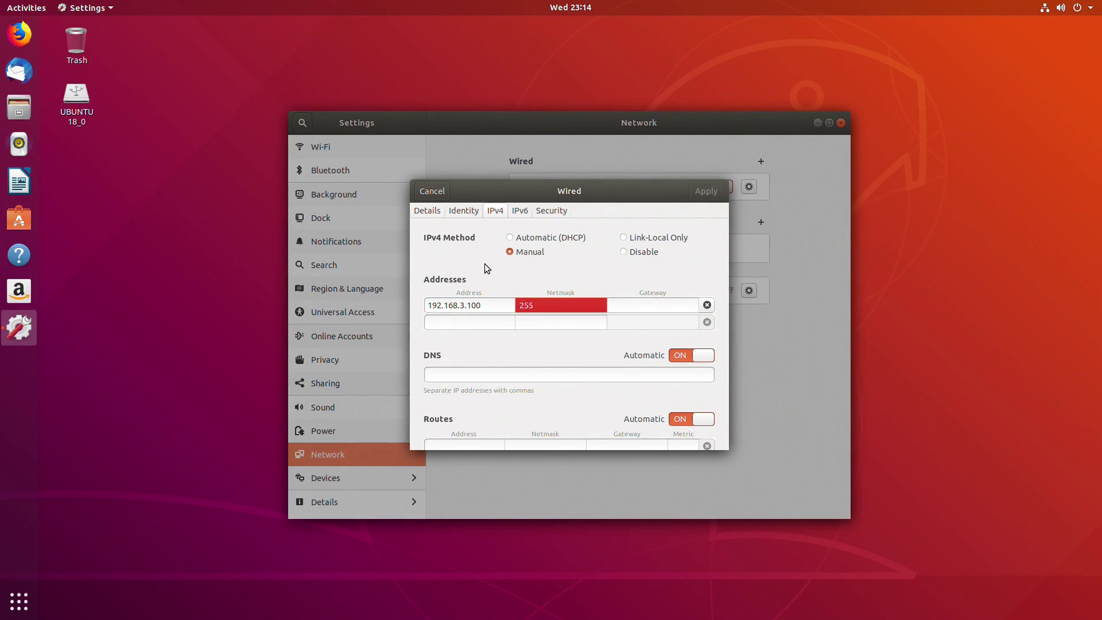
type(".255.255.0")
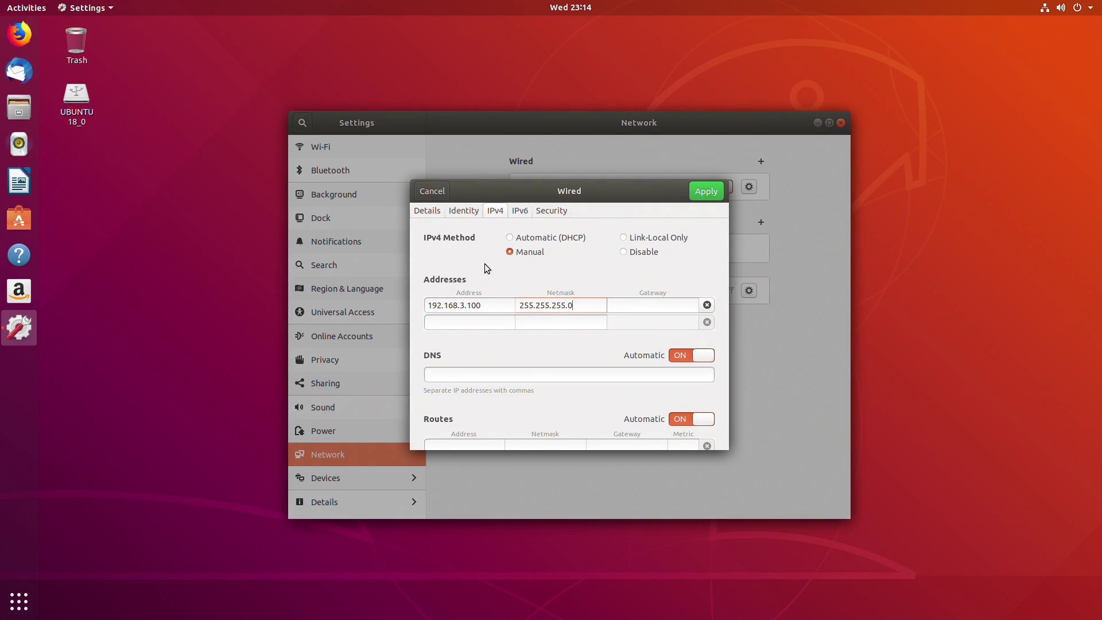
key("Tab")
type("192")
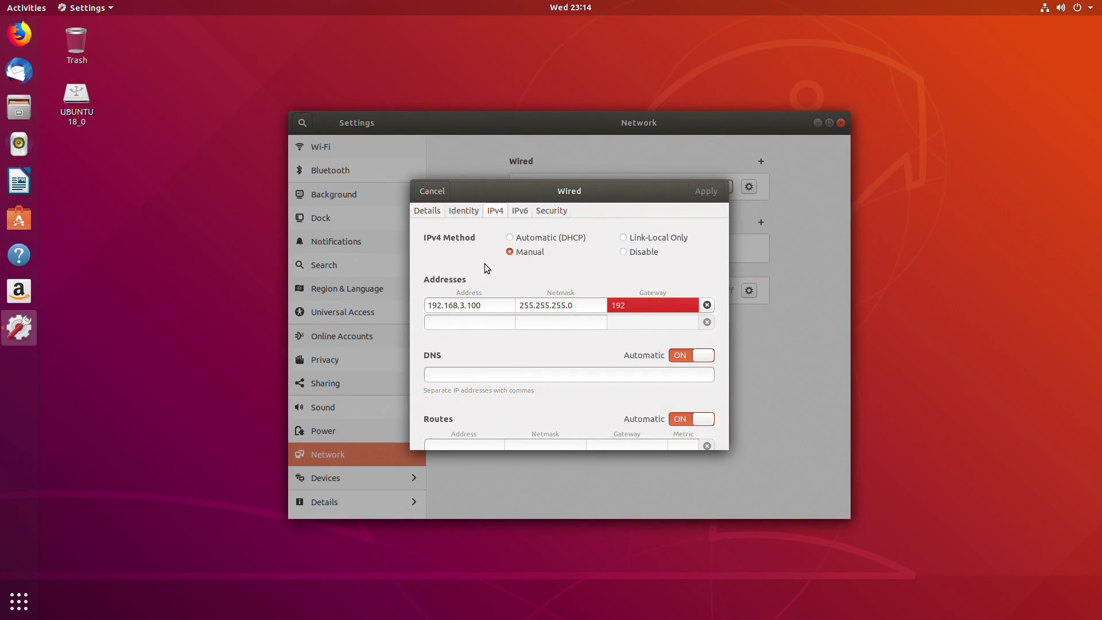
type(".168.3.1")
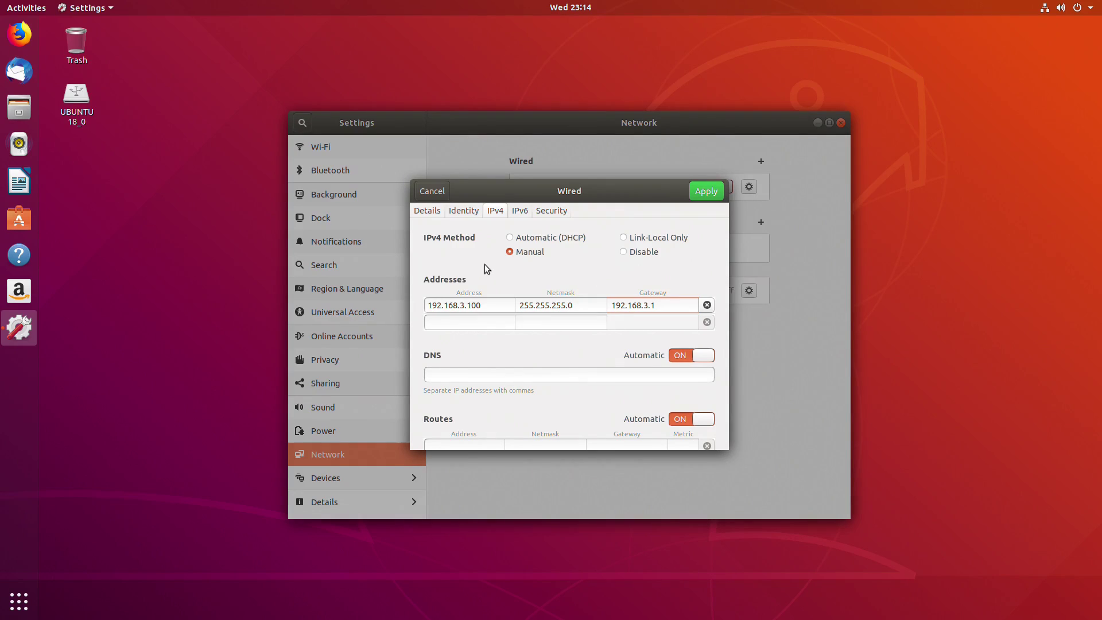
left_click(482, 374)
type("1.1.1.1")
left_click(703, 189)
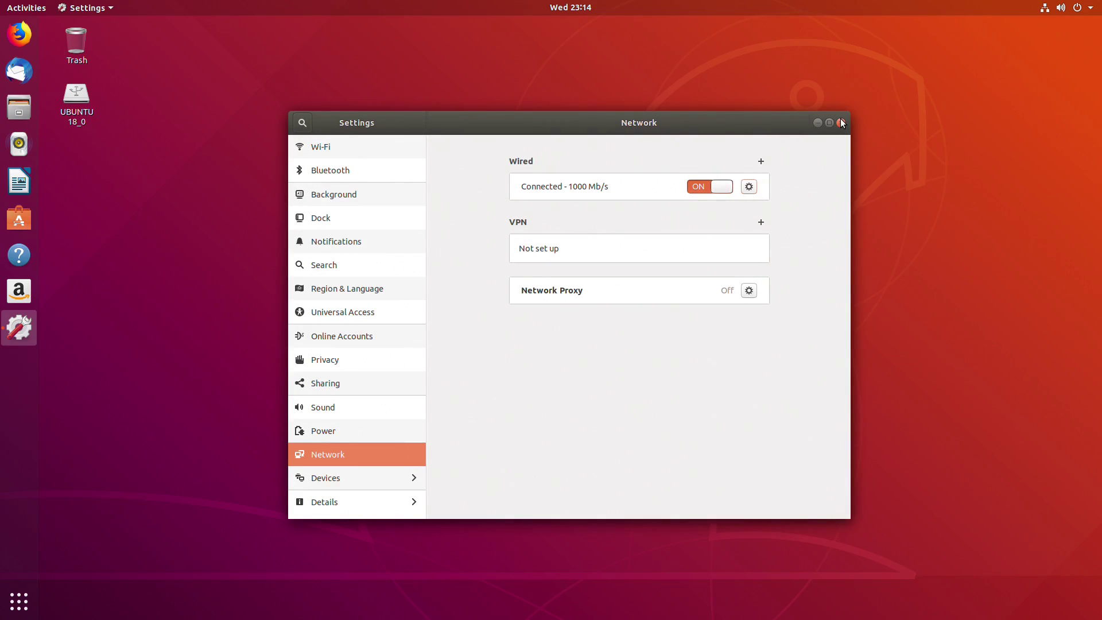
Close Settings and restart the machine from the system power menu
left_click(841, 123)
left_click(1061, 8)
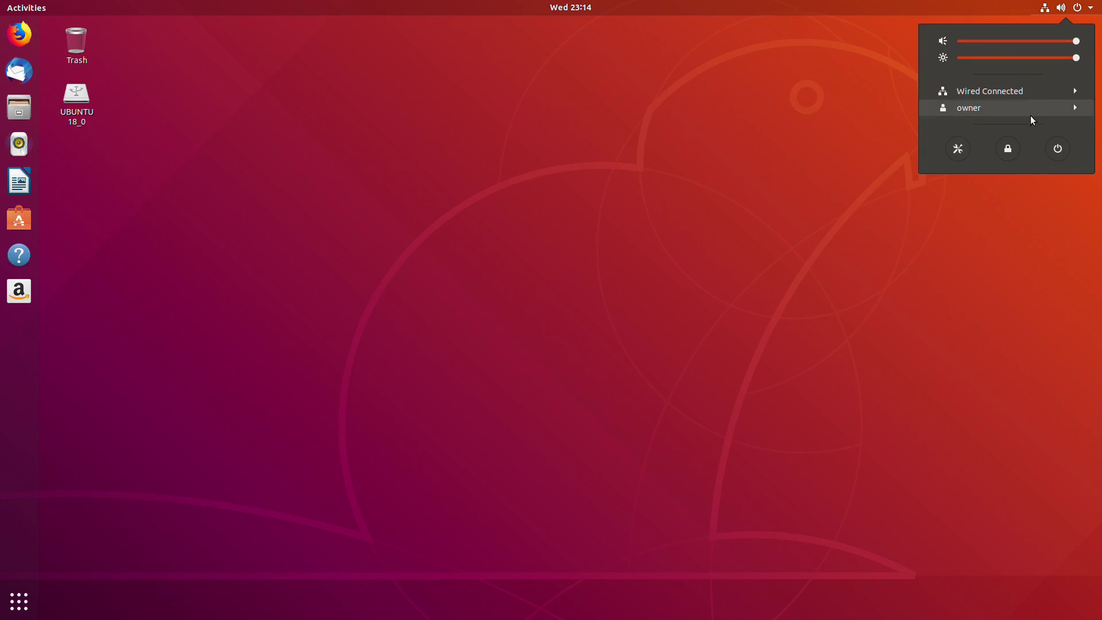
left_click(1055, 149)
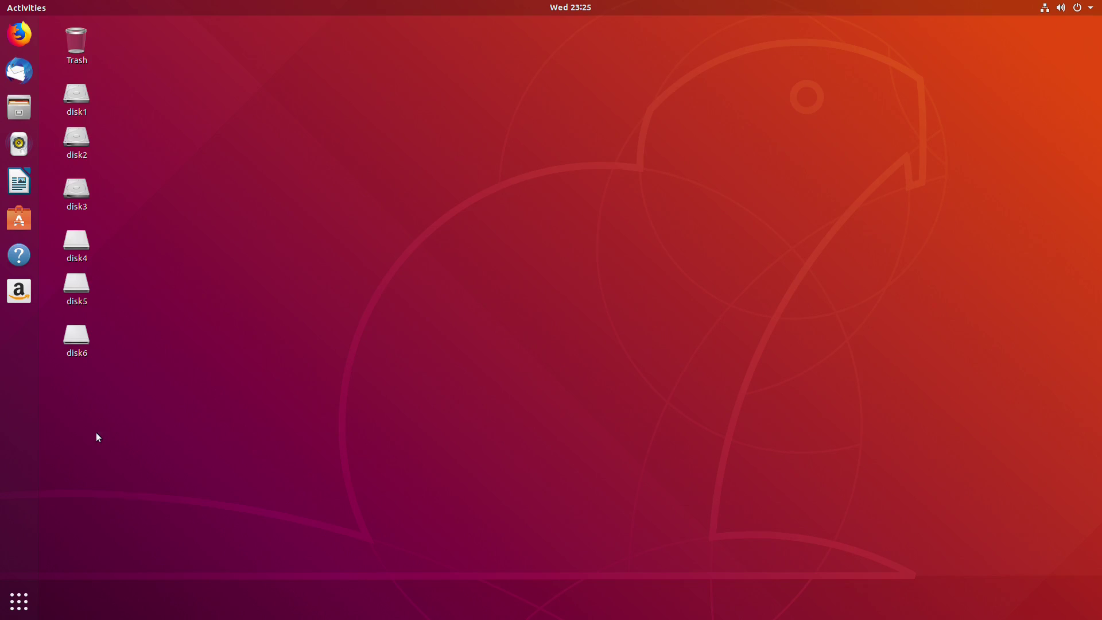
Launch Virtual Machine Manager from Show Applications and move its window up and right
left_click(19, 601)
scroll(528, 195, "down", 1)
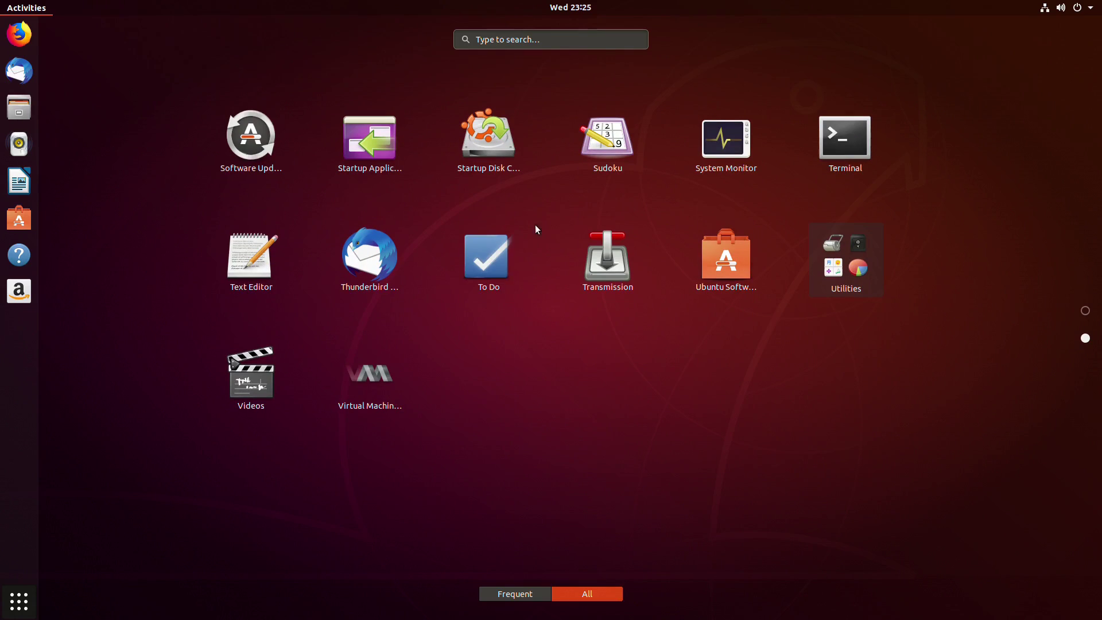
left_click(346, 371)
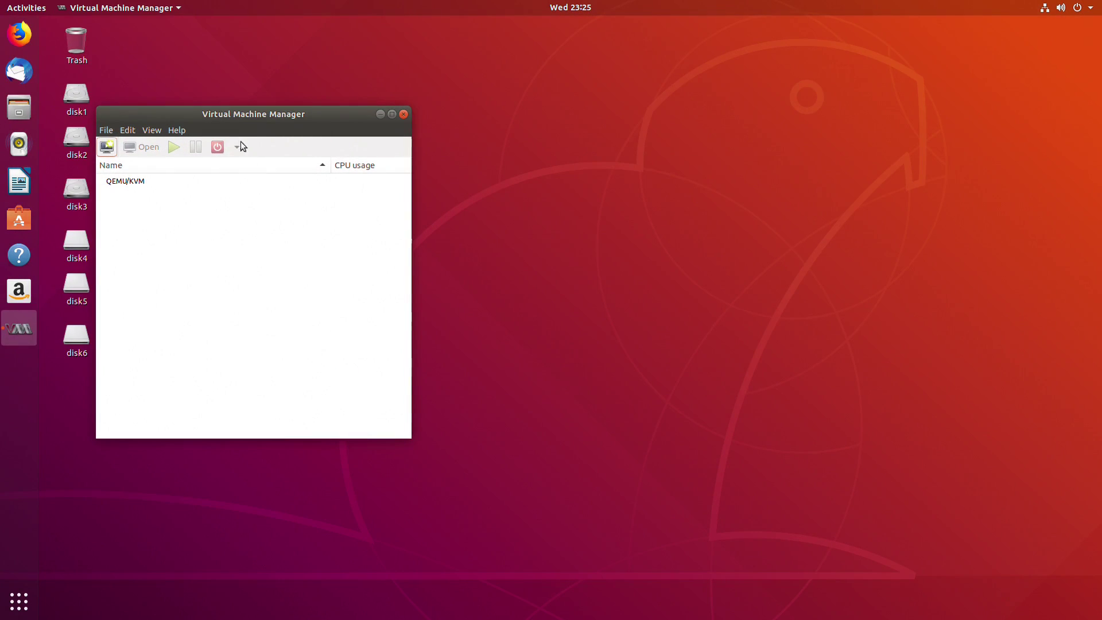
left_click_drag(302, 113, 379, 80)
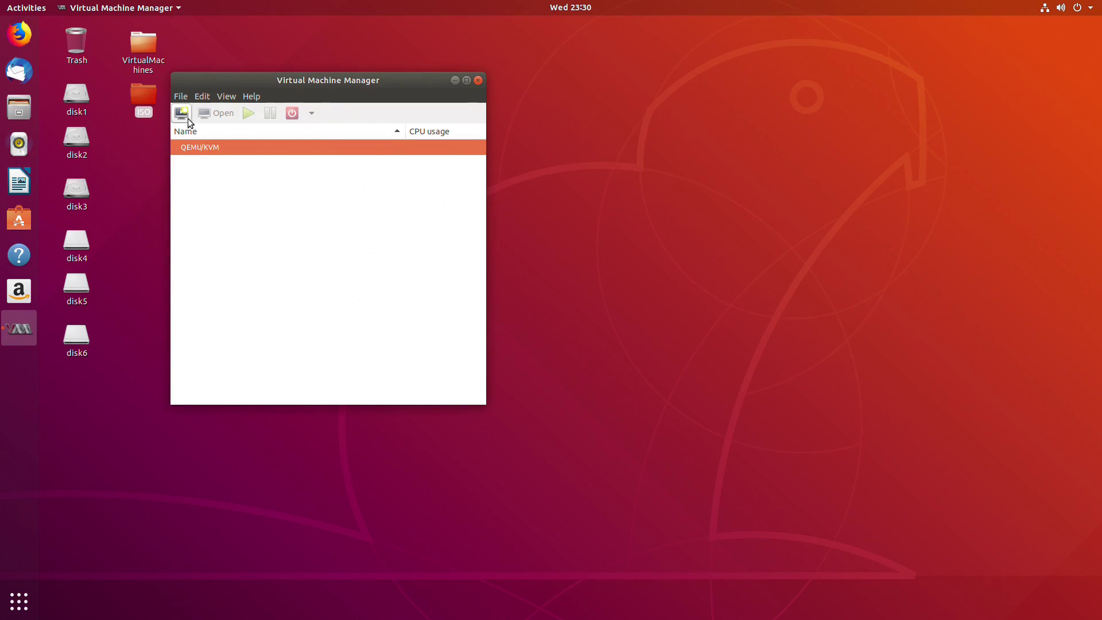
Start a new virtual machine from local install media and browse for an ISO
left_click(182, 113)
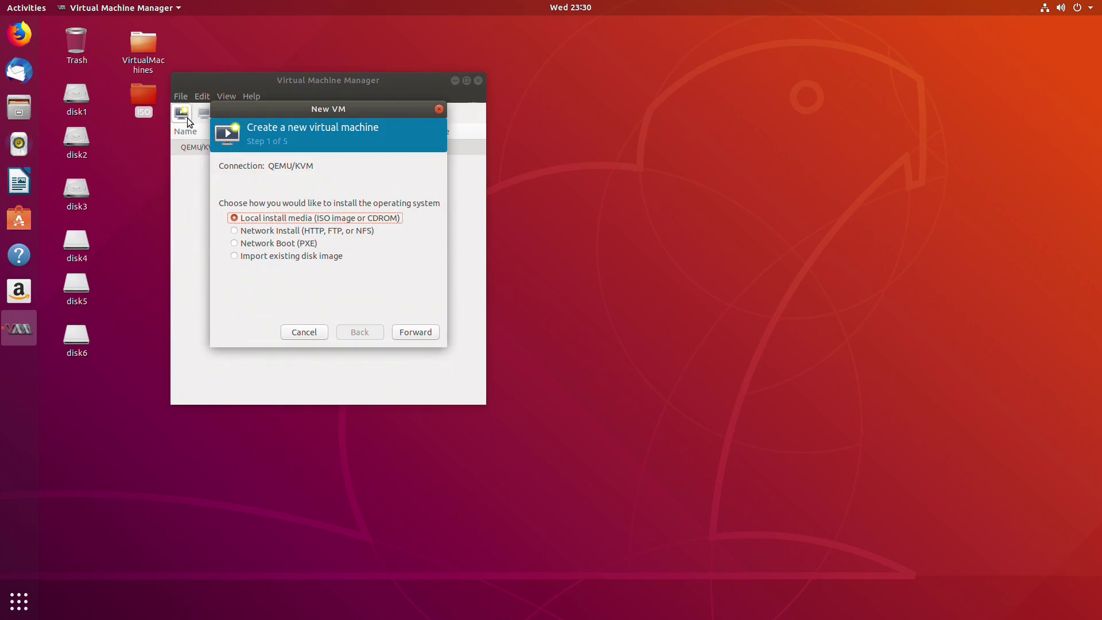
left_click(408, 331)
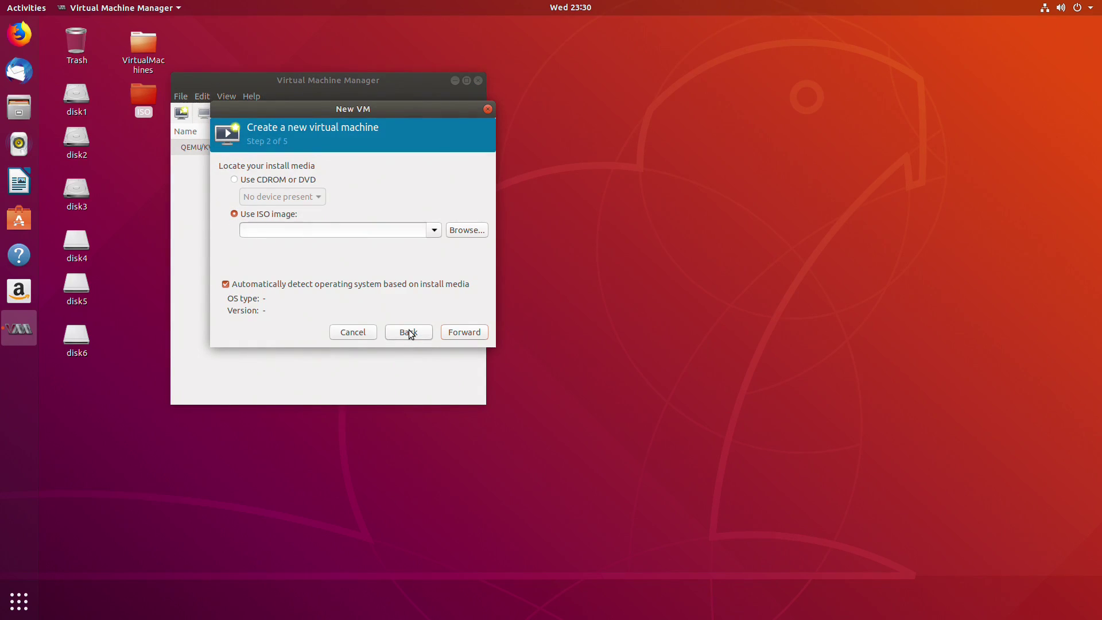
left_click(464, 229)
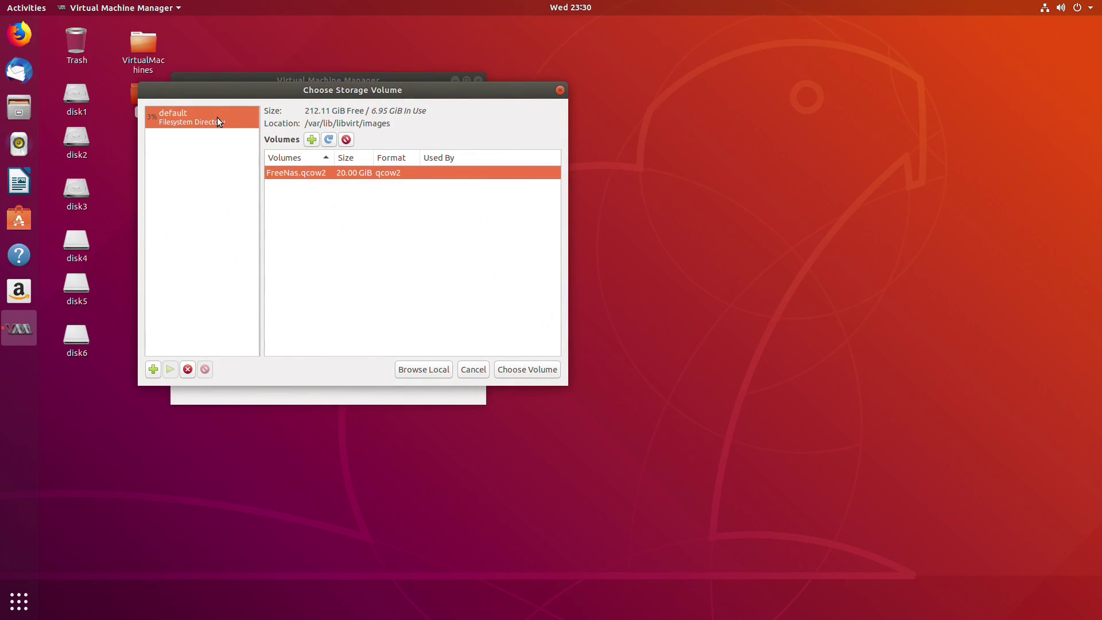
Create the IsoLocations pool targeting Desktop/ISO and select FreeNAS-11.2-U5.iso from it
left_click(154, 369)
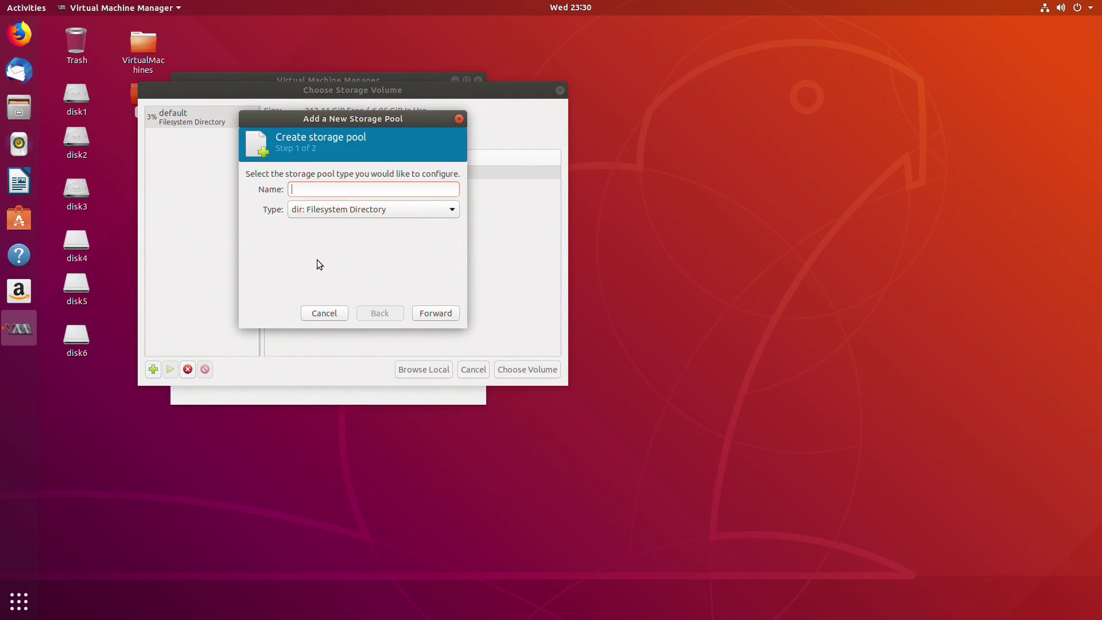
type("IsoLocations")
left_click(427, 314)
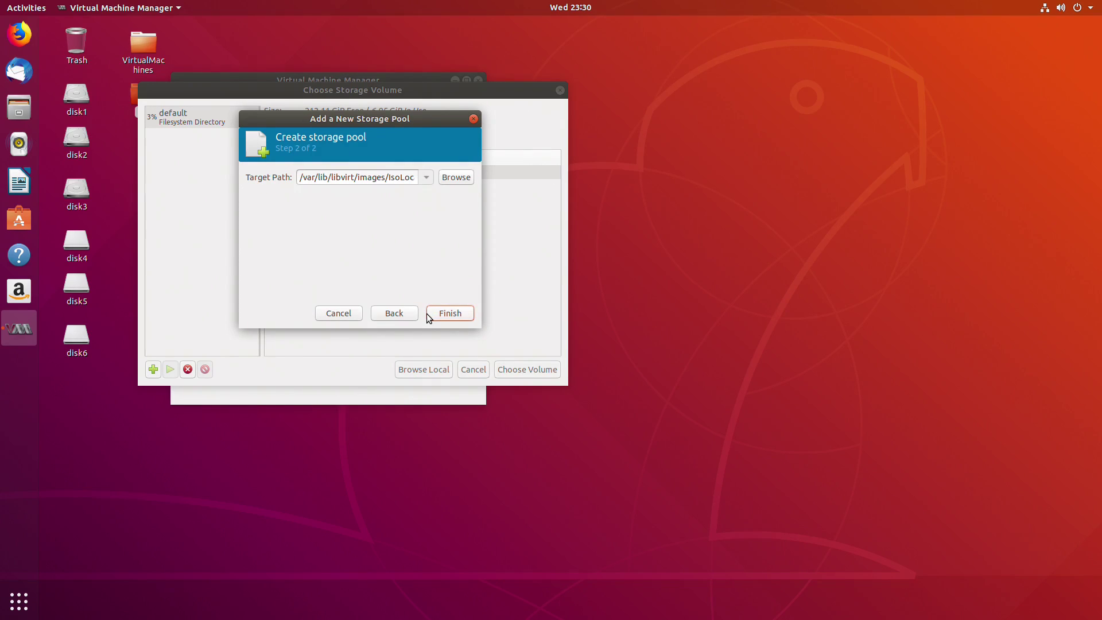
left_click(458, 178)
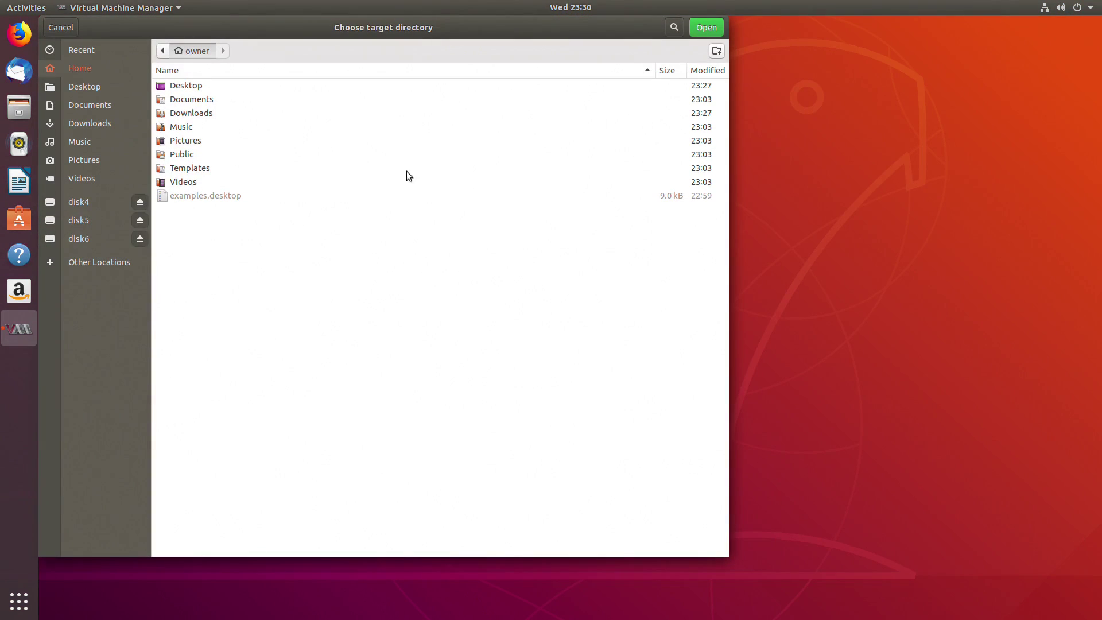
left_click(199, 87)
double_click(198, 87)
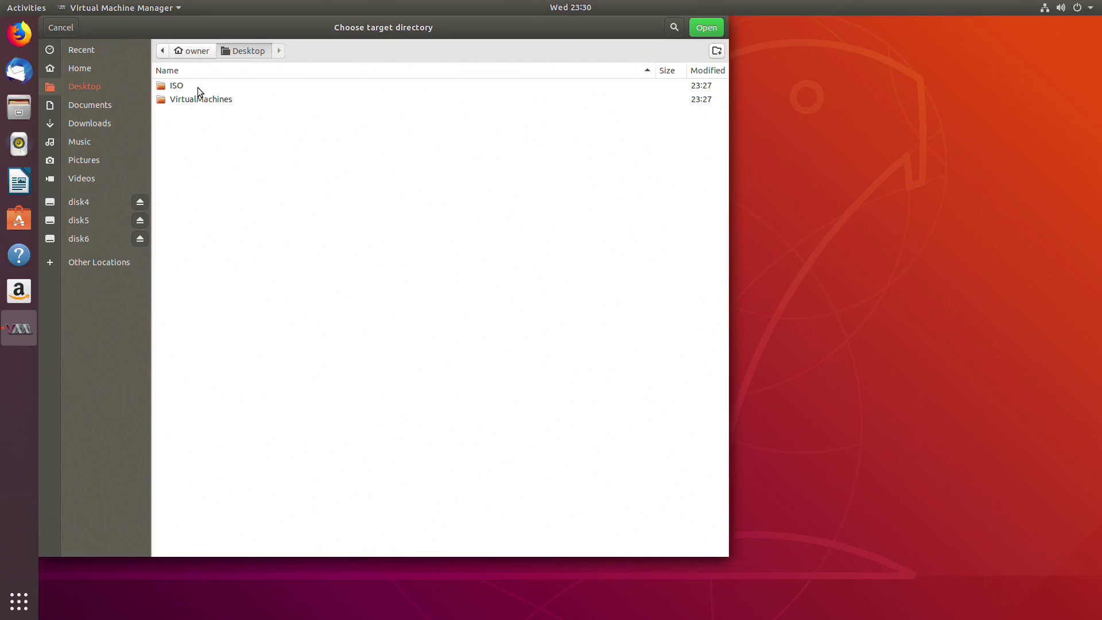
double_click(177, 89)
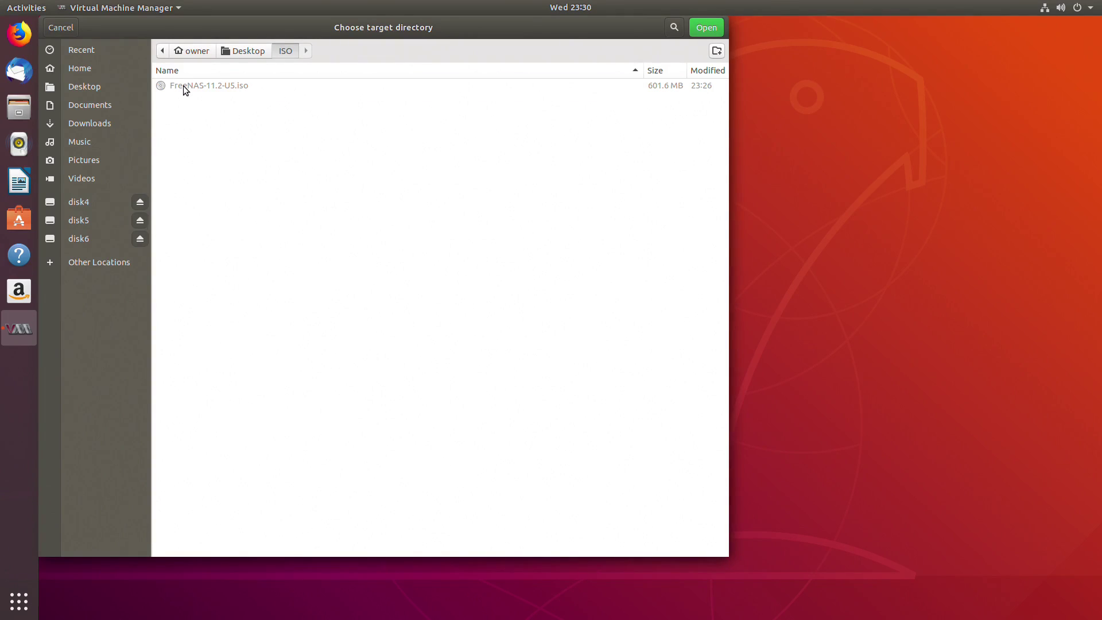
left_click(707, 28)
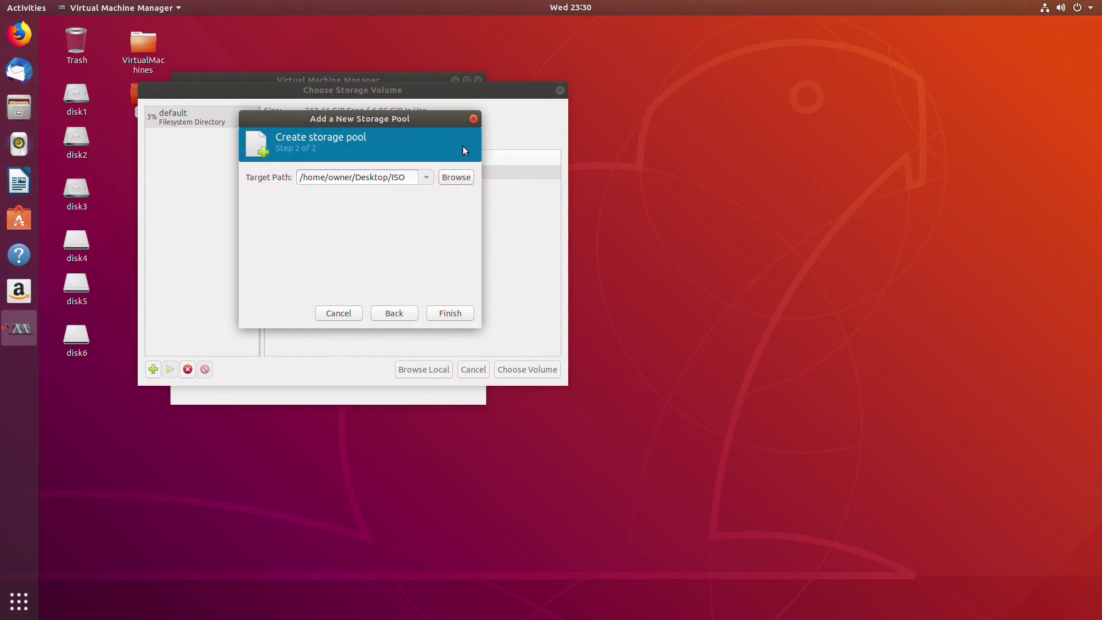
left_click(445, 315)
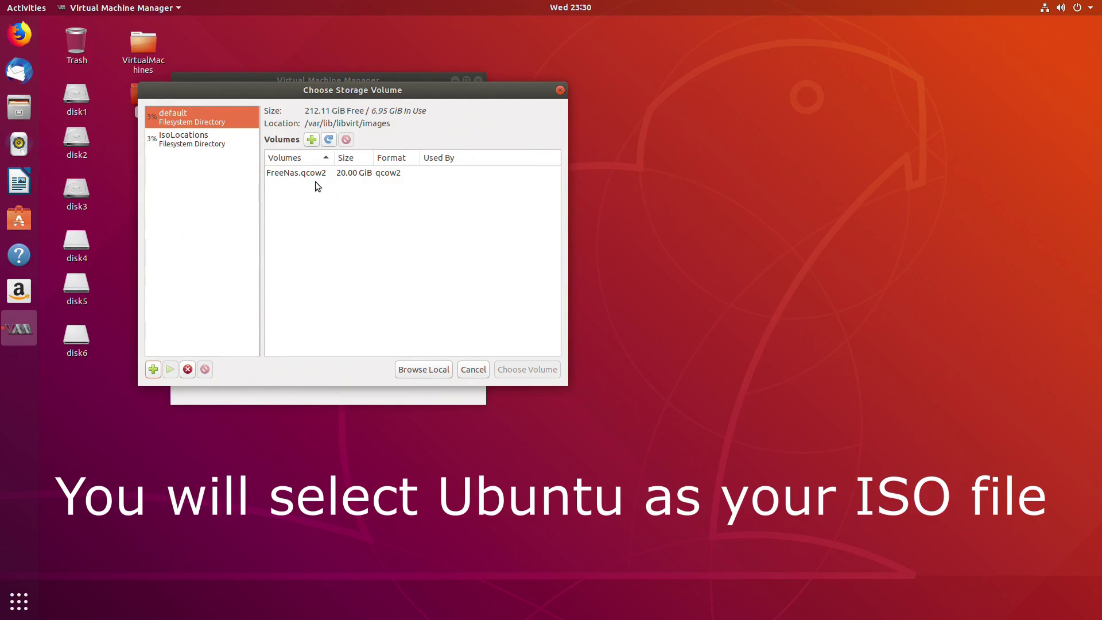
left_click(205, 144)
left_click(290, 173)
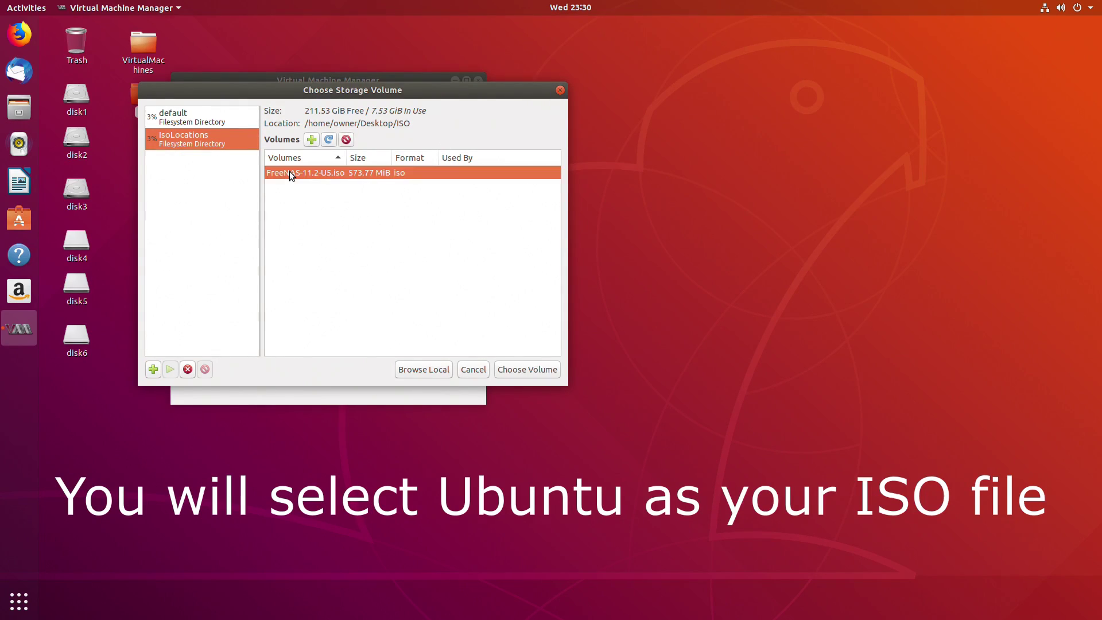
Use the FreeNAS ISO as install media and set memory to 4096 MiB
left_click(514, 369)
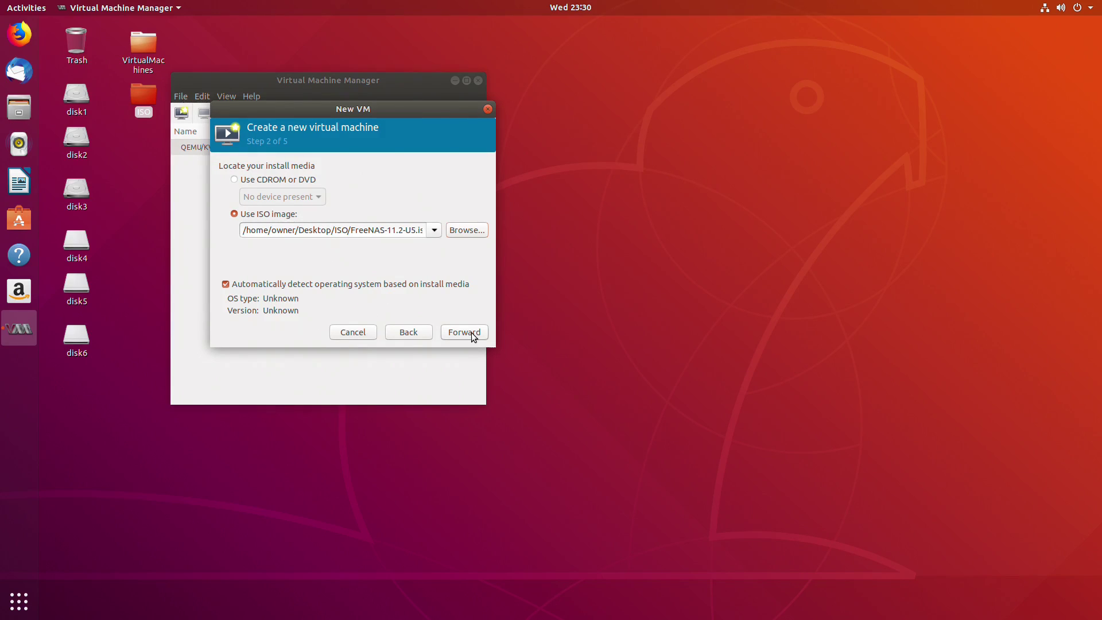
left_click(471, 334)
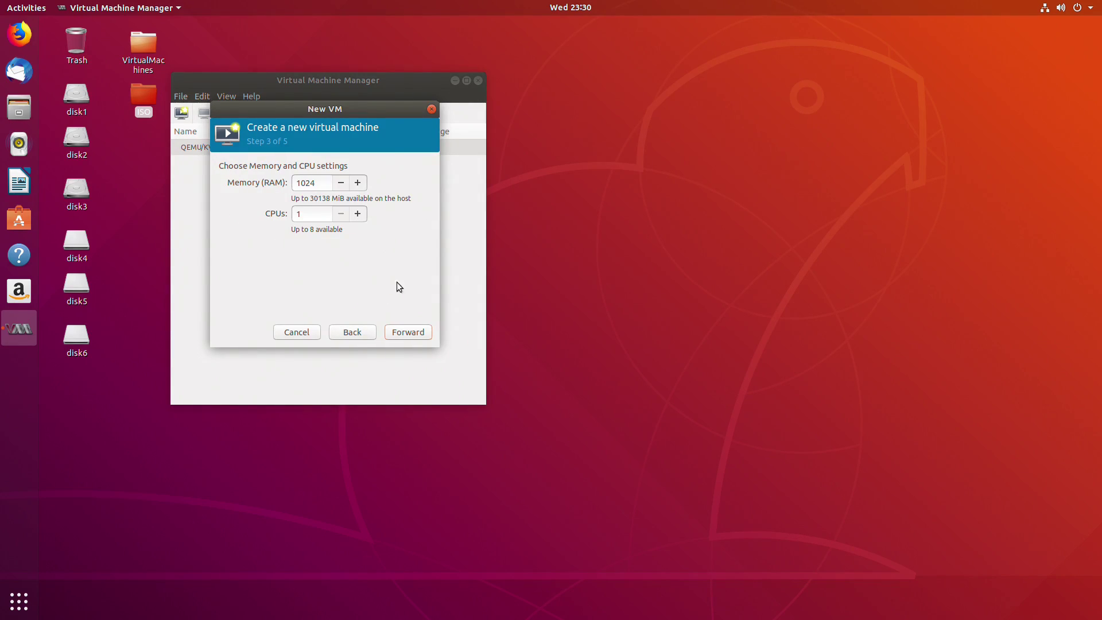
double_click(316, 188)
type("4096")
left_click(419, 334)
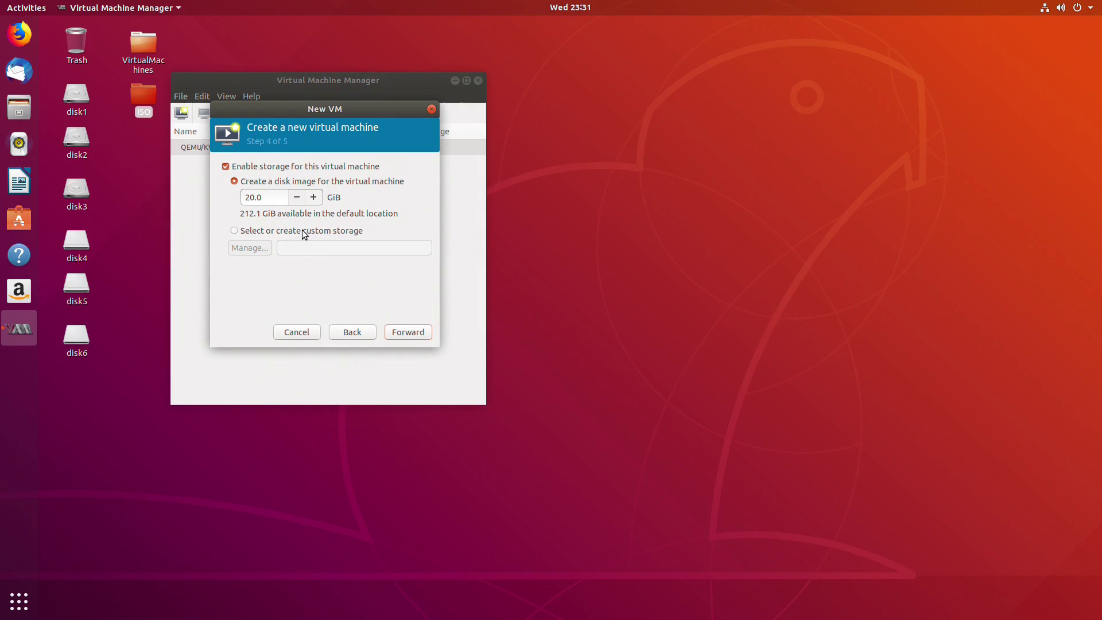
Keep the 20 GiB disk, name the VM FreeNas, bridge via enp5s0 macvtap, and finish
left_click(408, 333)
type("FreeNas")
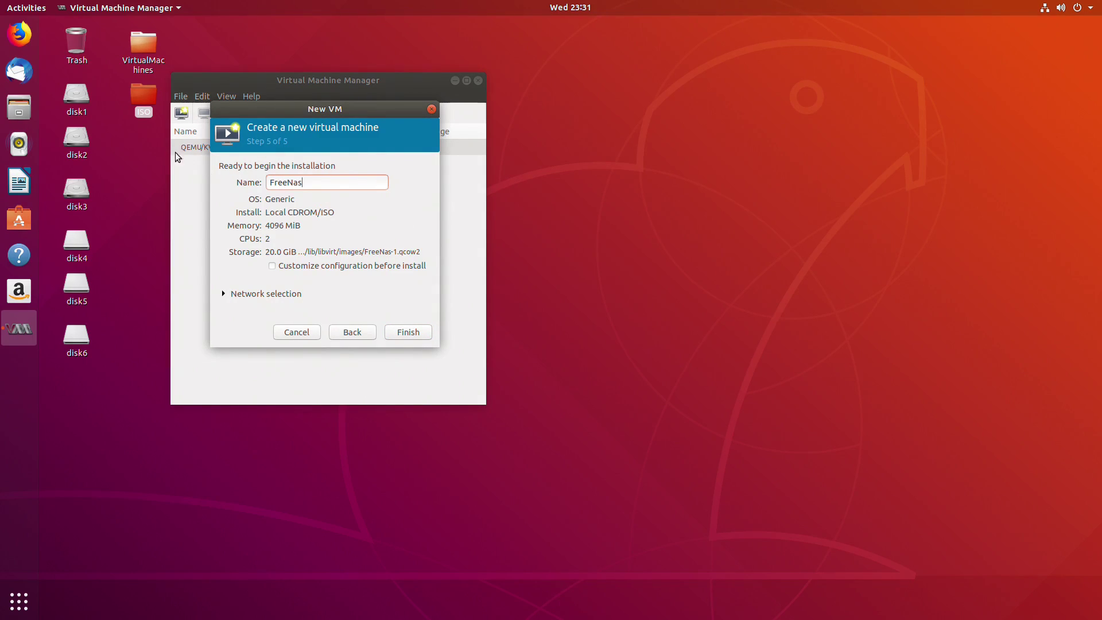
left_click(239, 294)
left_click(244, 309)
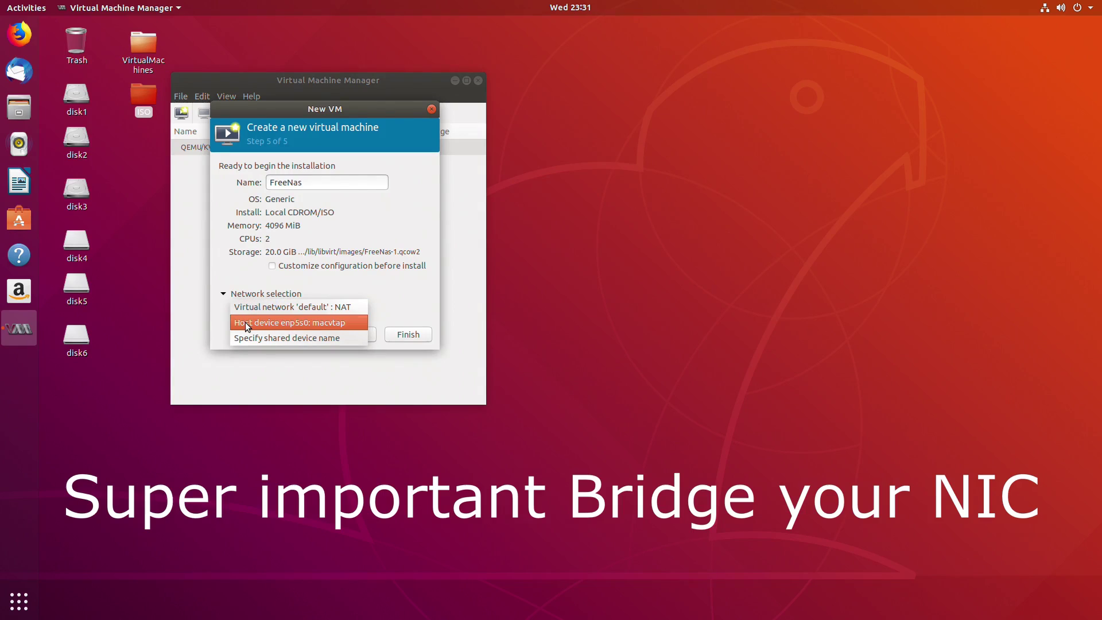
left_click(246, 322)
left_click(418, 386)
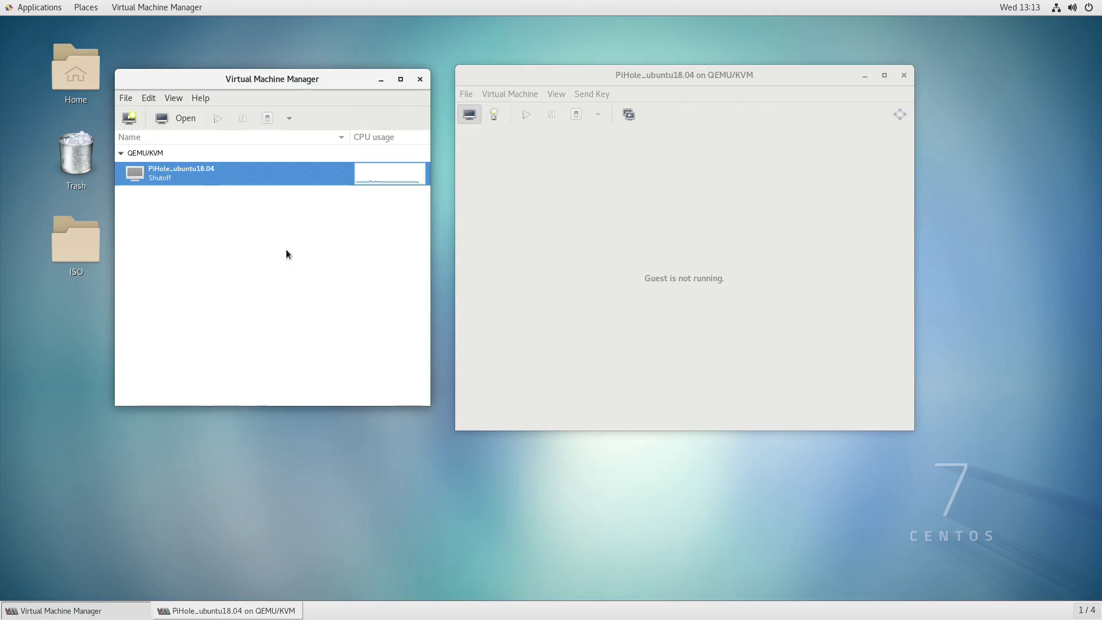
Run the PiHole_ubuntu18.04 VM from its context menu and maximise its console window
right_click(259, 175)
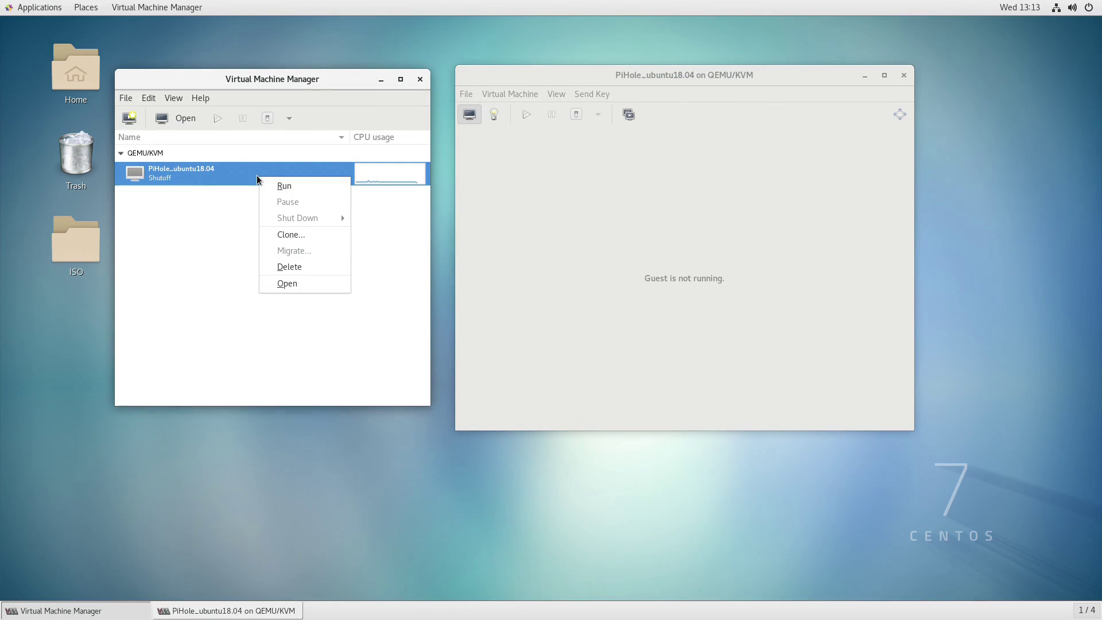
left_click(284, 187)
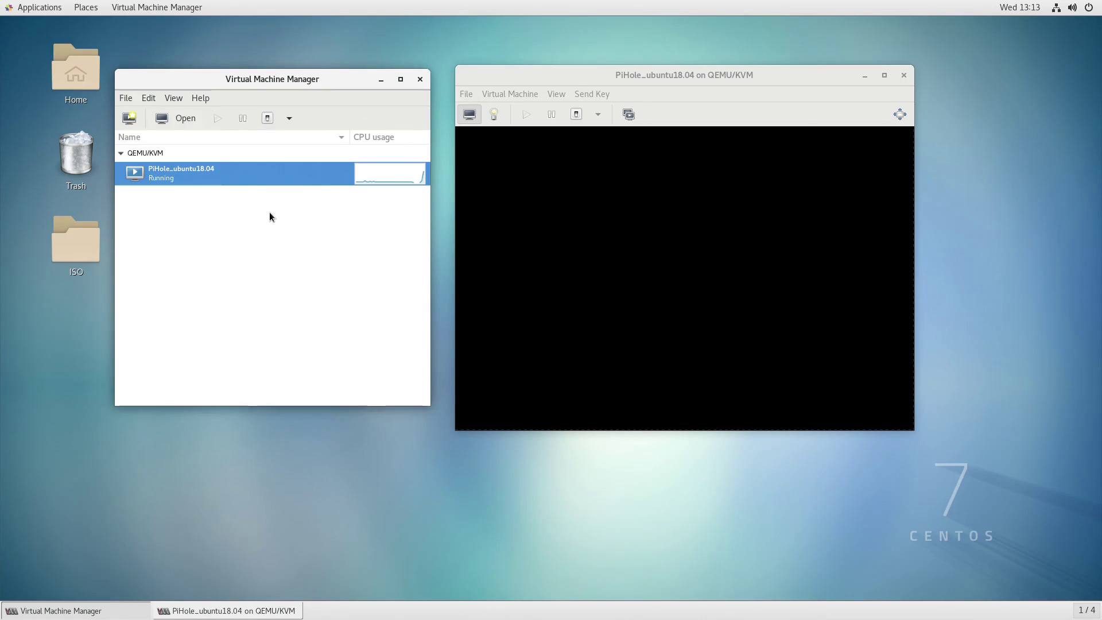
left_click(885, 75)
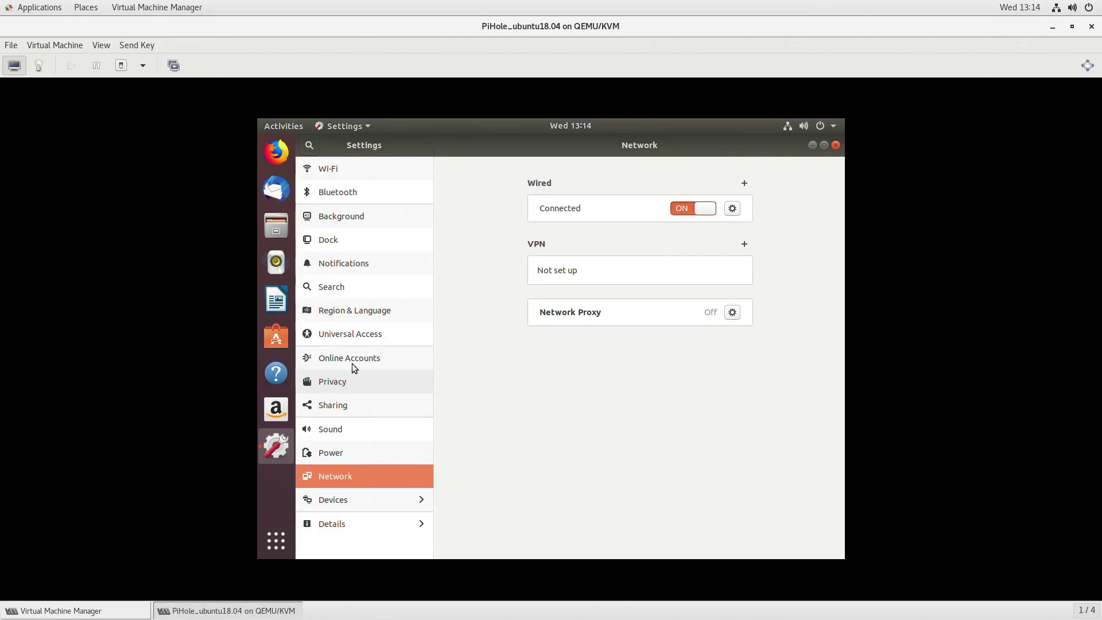
Set the wired connection's IPv4 to Manual with address 192.168.3.110 and netmask 255.255.255.0
left_click(731, 210)
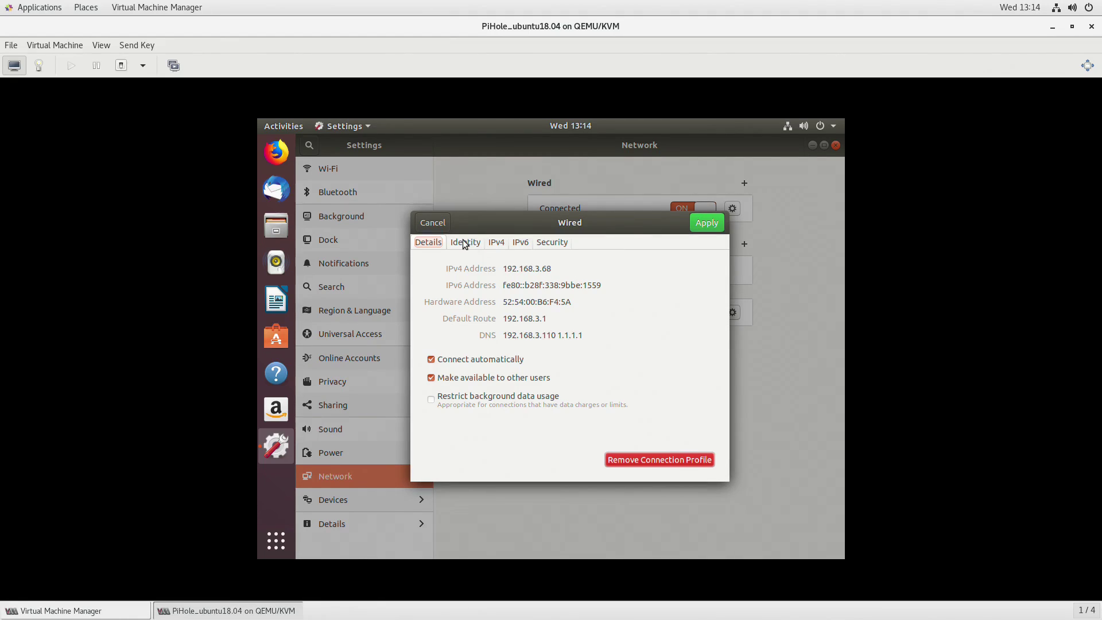
left_click(463, 240)
left_click(495, 243)
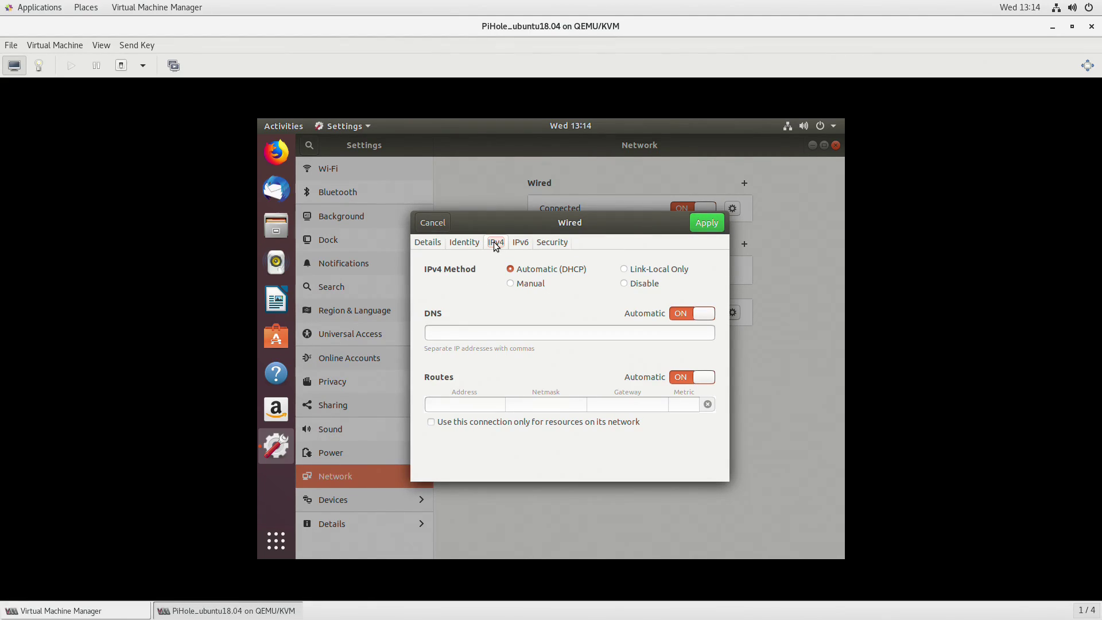
left_click(535, 284)
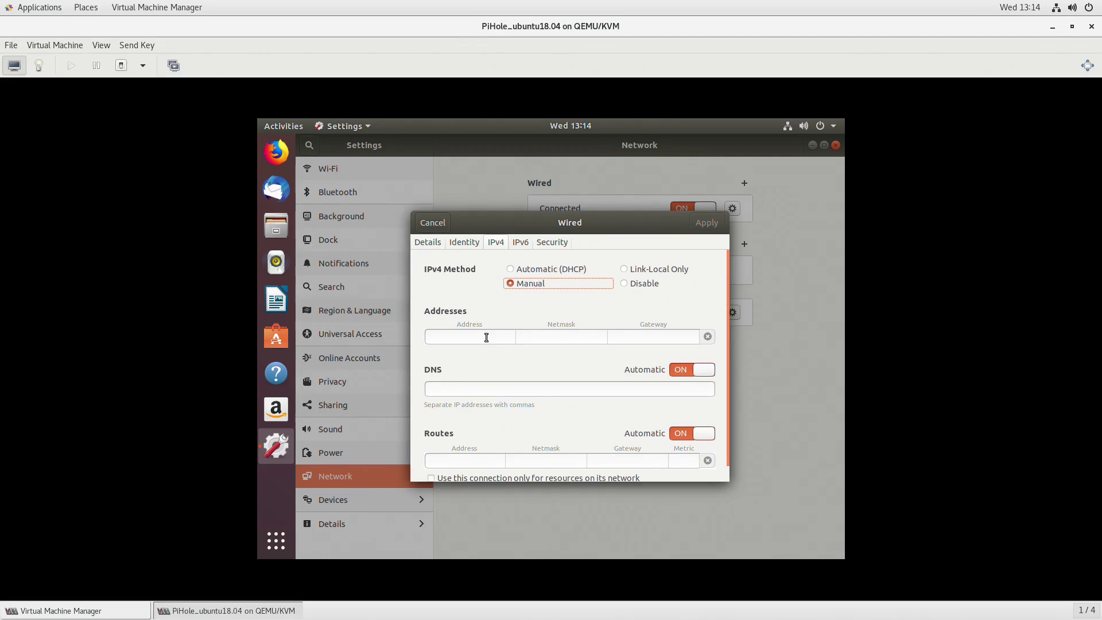
type("192")
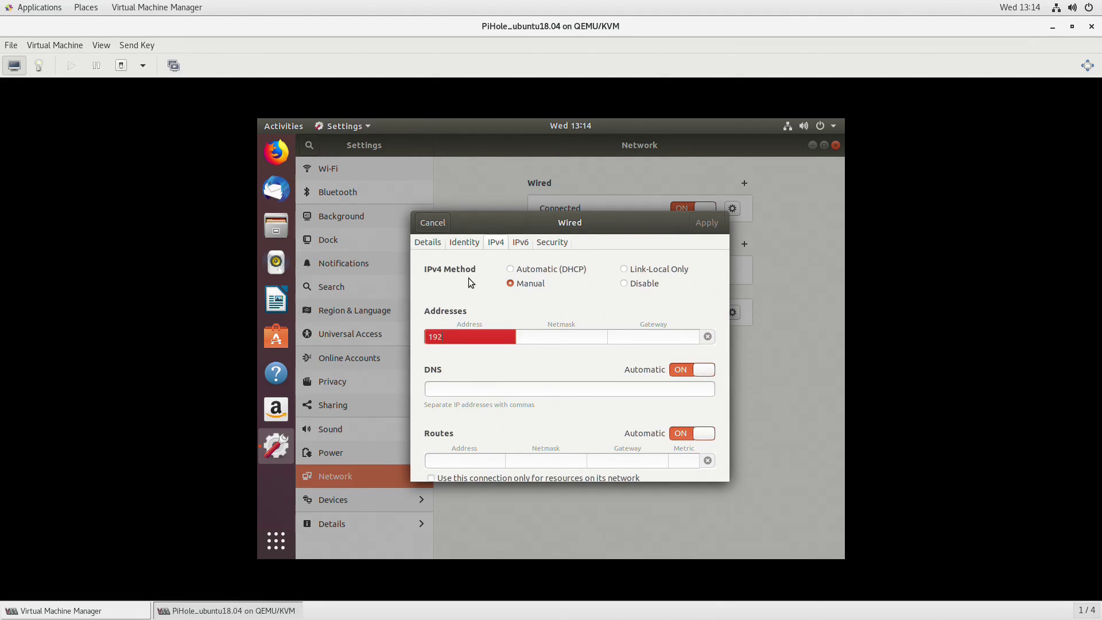
type("3.110")
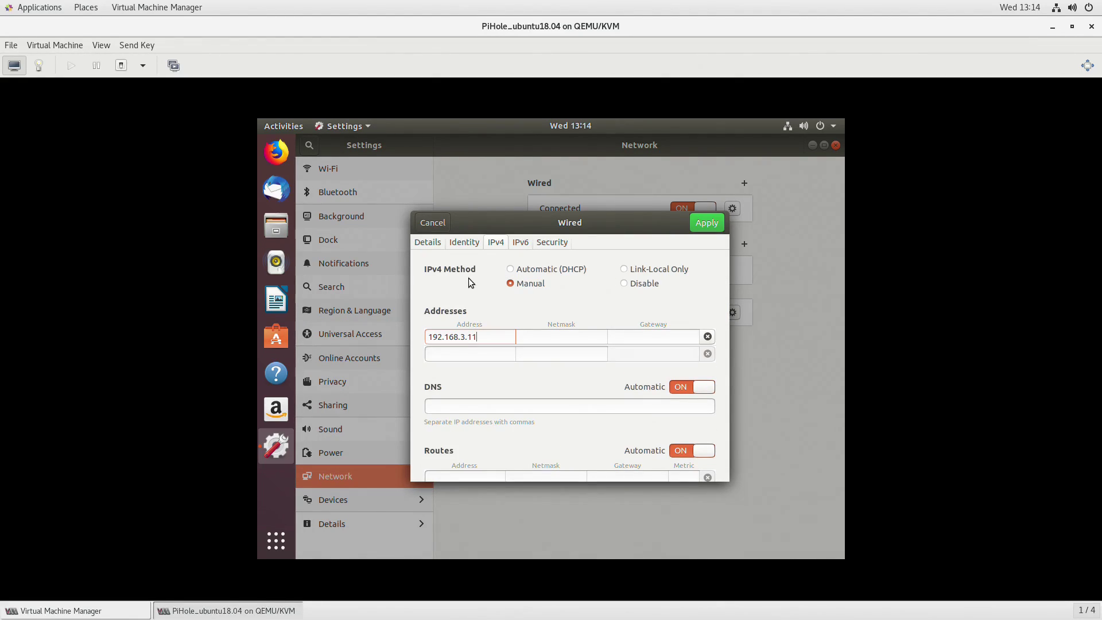
key("Tab")
type("255.255.255.0")
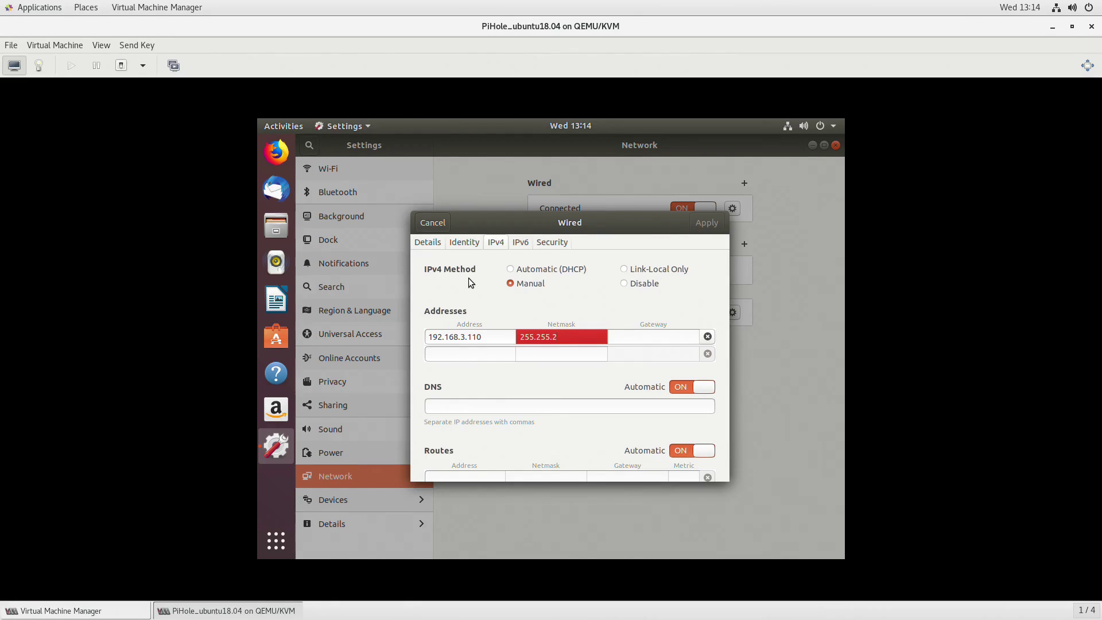
Enter gateway 192.168.3.1 and DNS servers 192.168.3.110, 1.1.1.1, 8.8.8.8, 8.8.4.4
key("Tab")
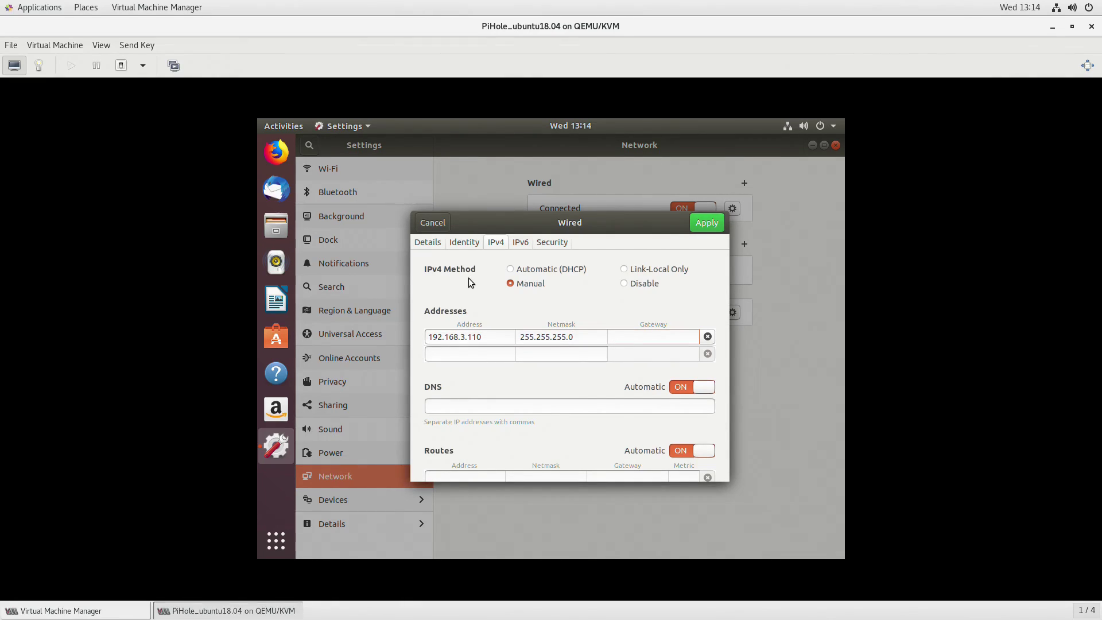
type("192.168.3.1")
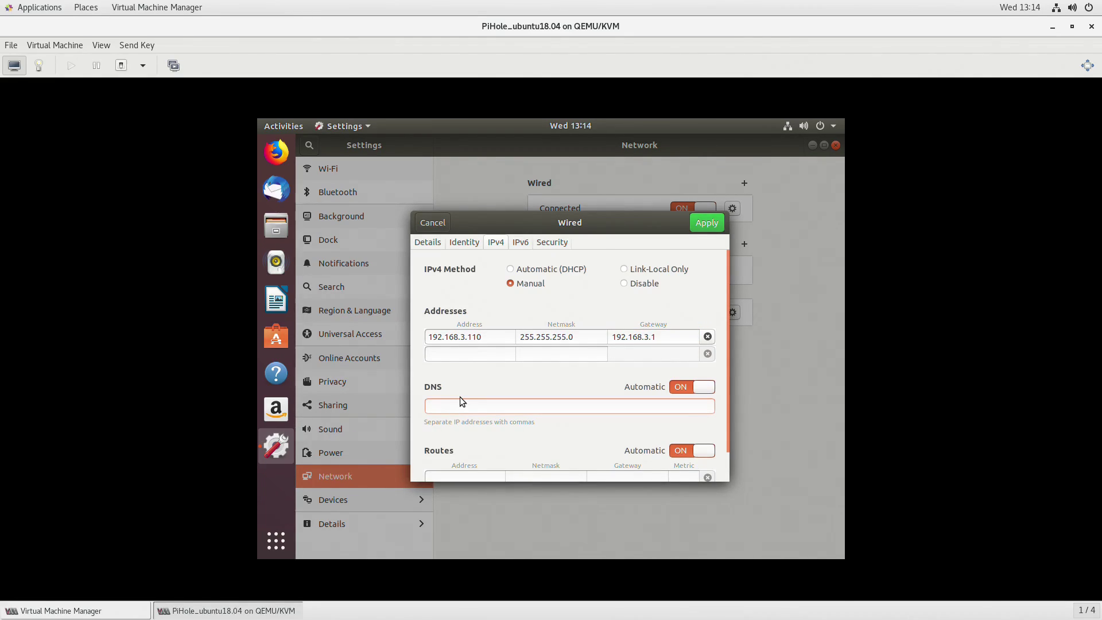
type("192.168.")
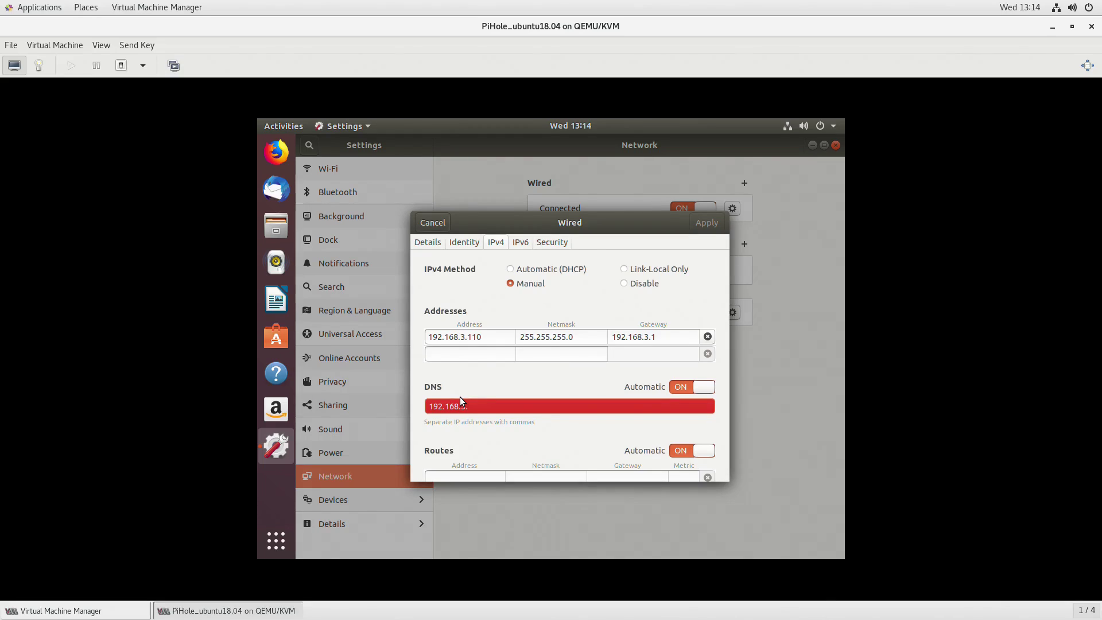
type("3.110,11")
key("BackSpace")
key("BackSpace")
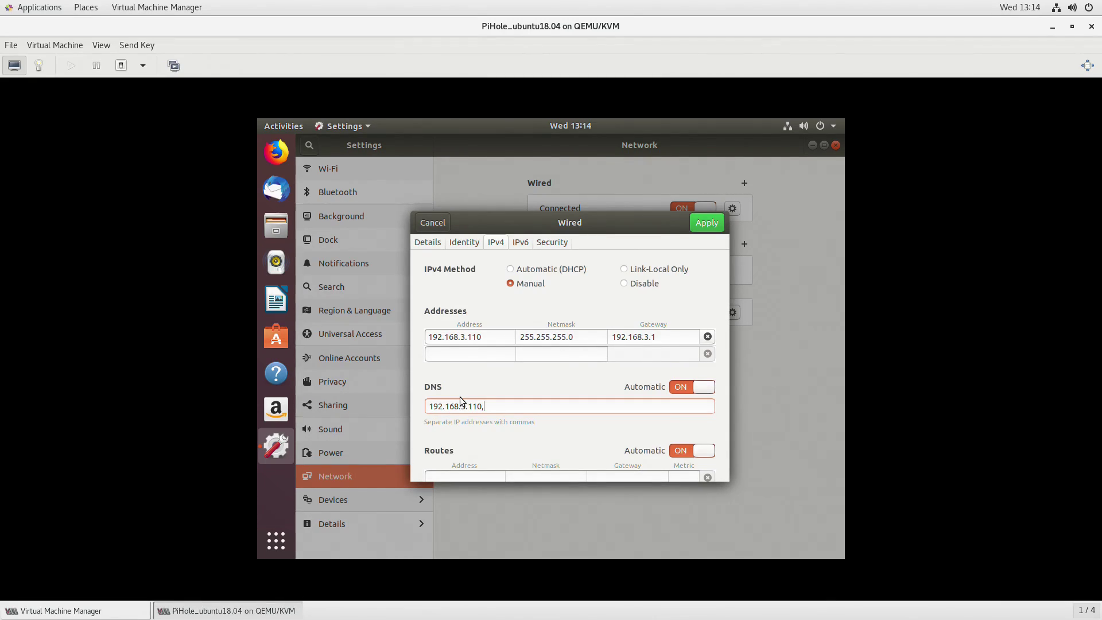
type("1.1.1.1,8.8.8.8,8.8")
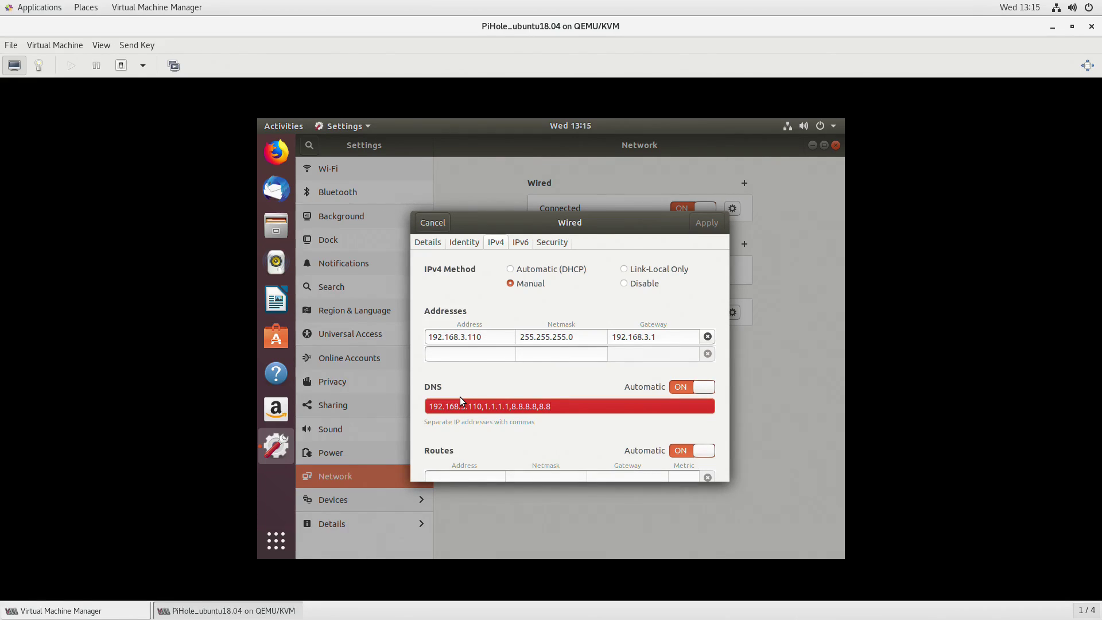
type(".4.4")
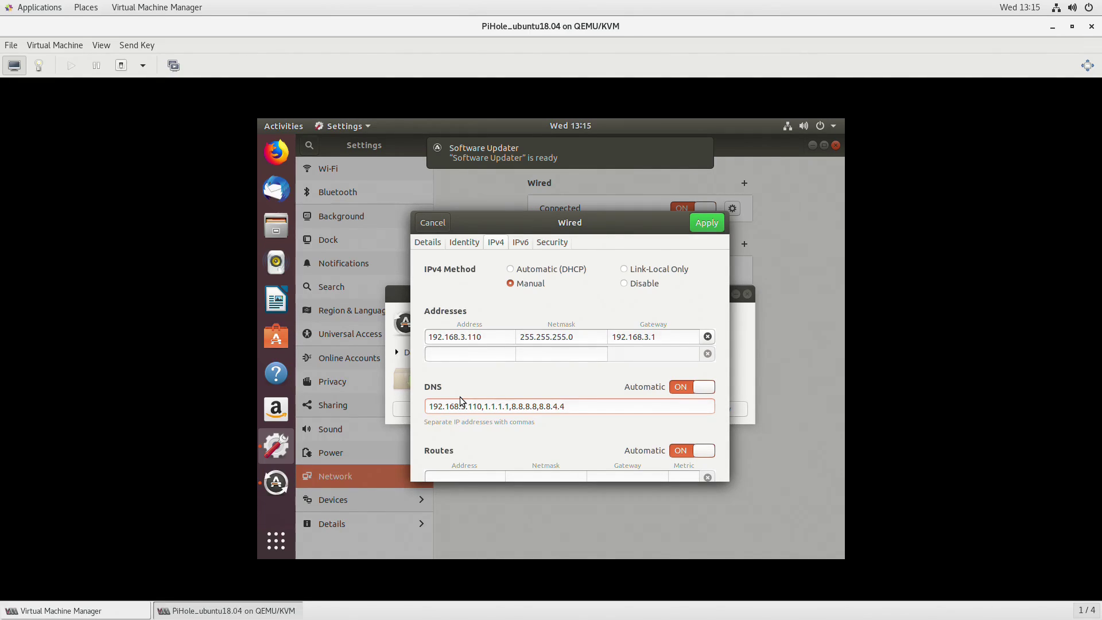
Apply the wired settings, then restart the Ubuntu VM through the system menu's Power Off dialog
left_click(706, 228)
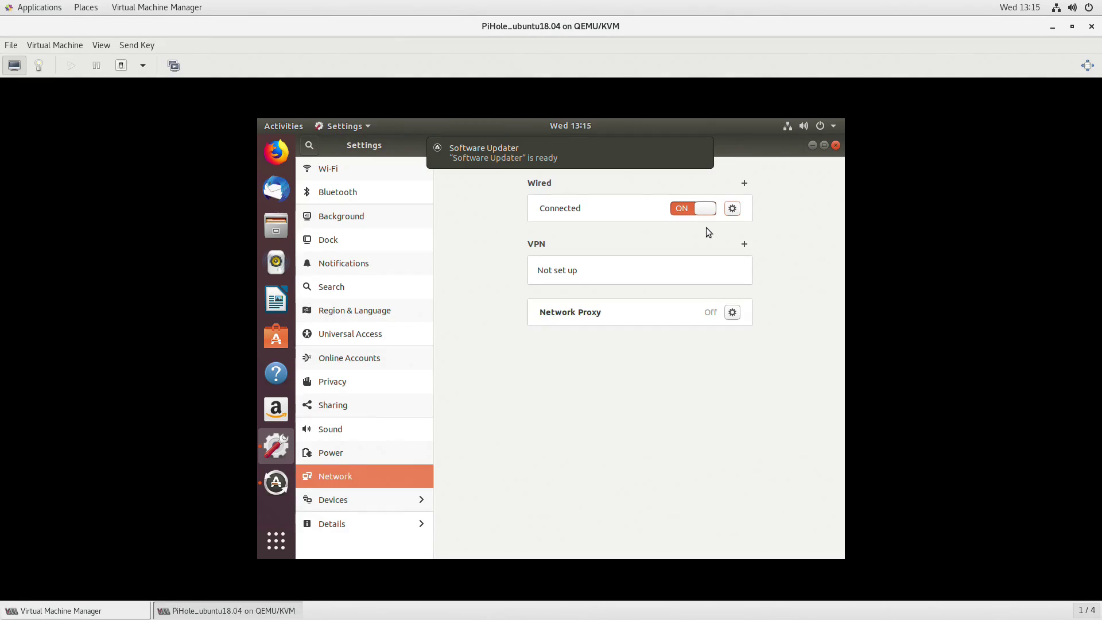
left_click(832, 149)
left_click(820, 126)
left_click(807, 247)
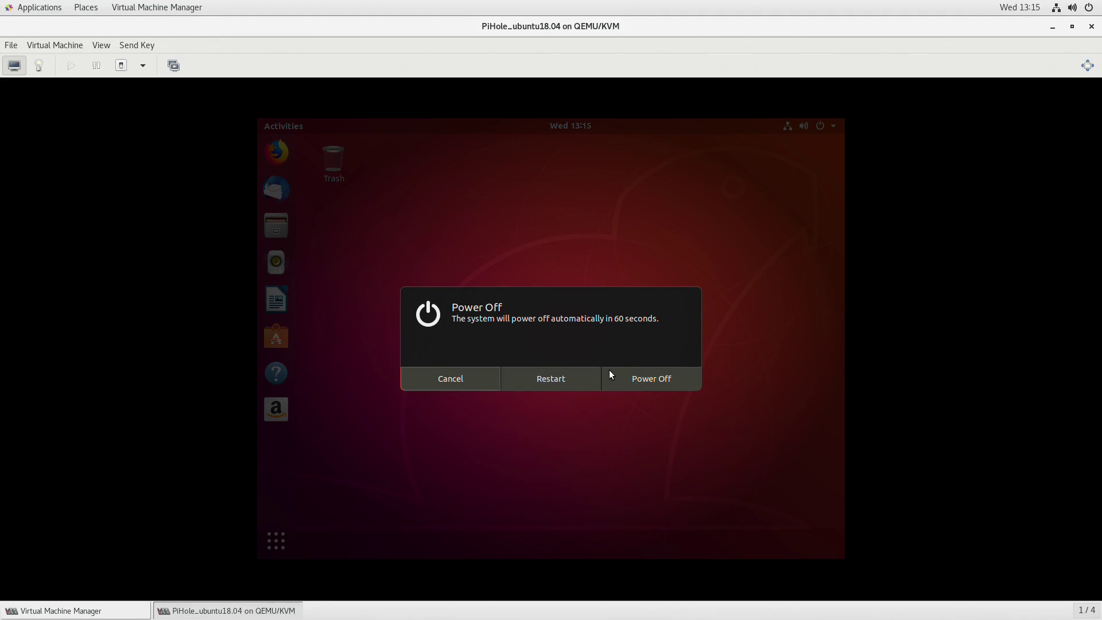
left_click(569, 380)
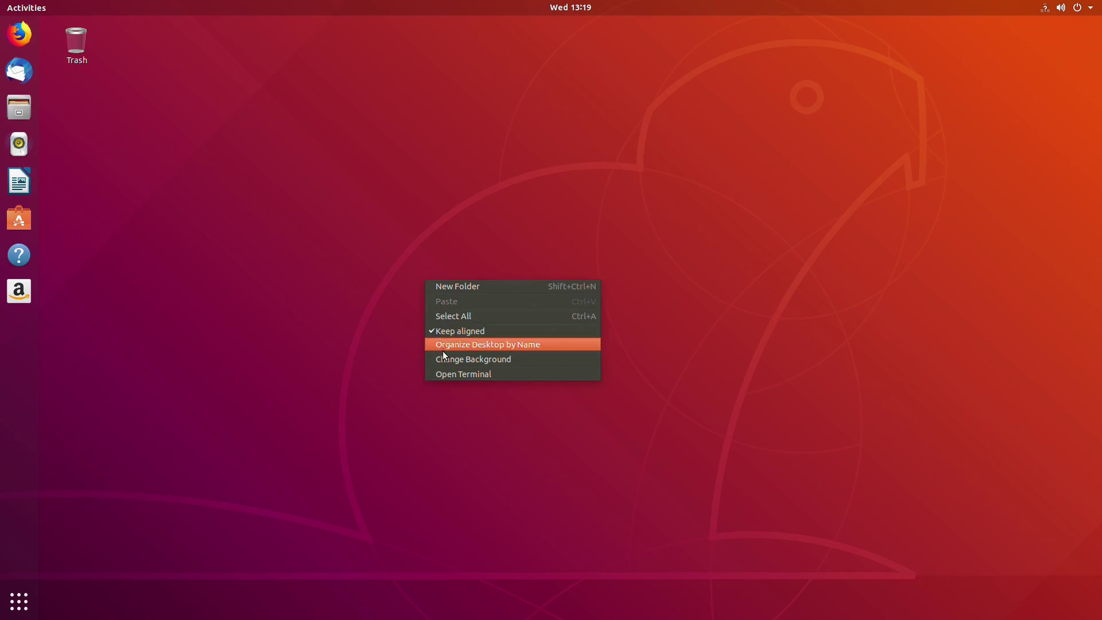
Open a terminal from the desktop, then enlarge it and move it toward the screen centre
left_click(445, 373)
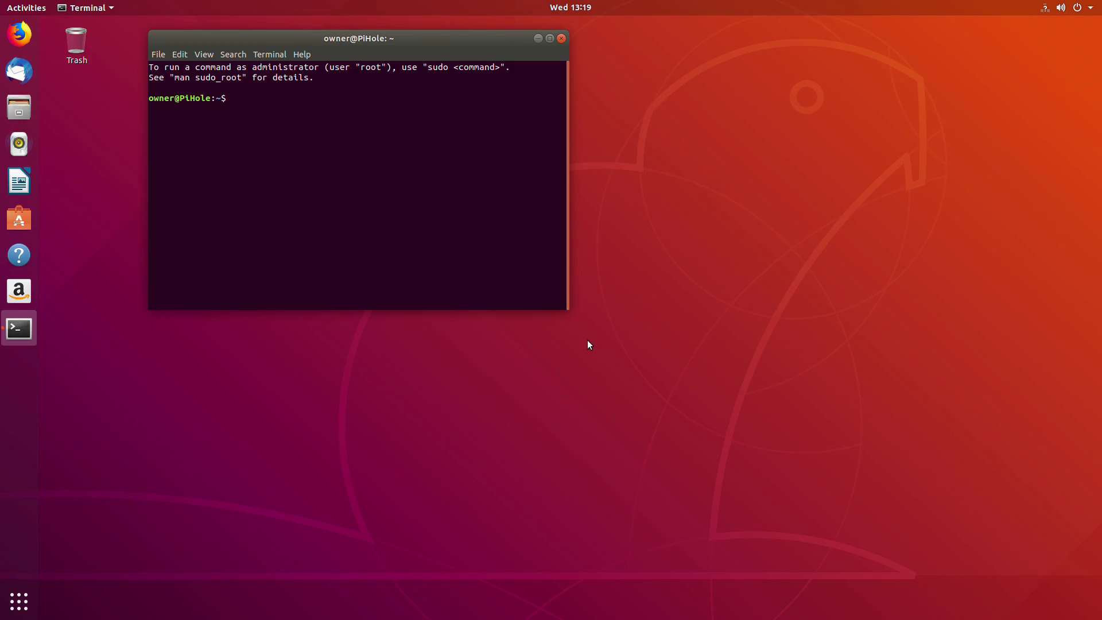
left_click_drag(567, 309, 696, 413)
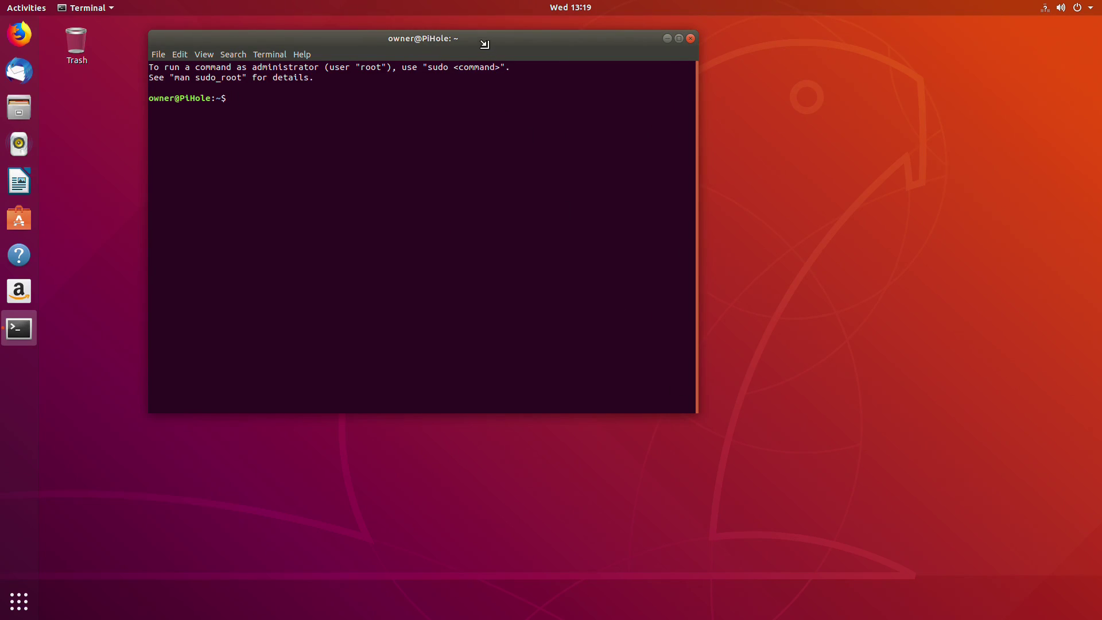
left_click_drag(488, 46, 599, 150)
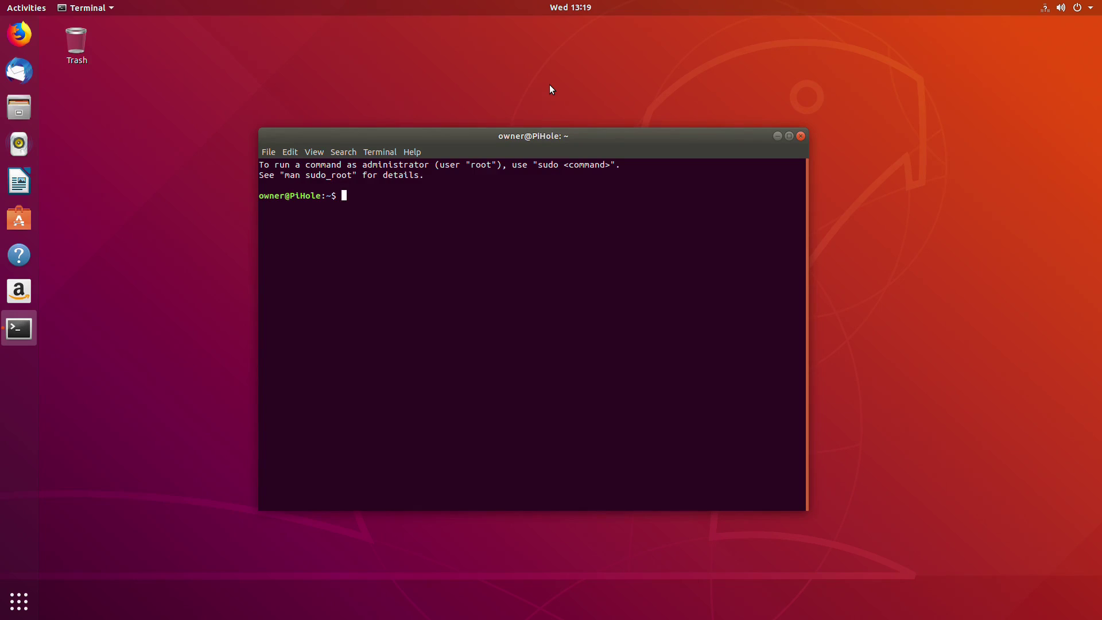
Return to the home directory and run sudo apt-get update with the administrator password
type("cd ..")
key("Return")
type("cd")
key("Return")
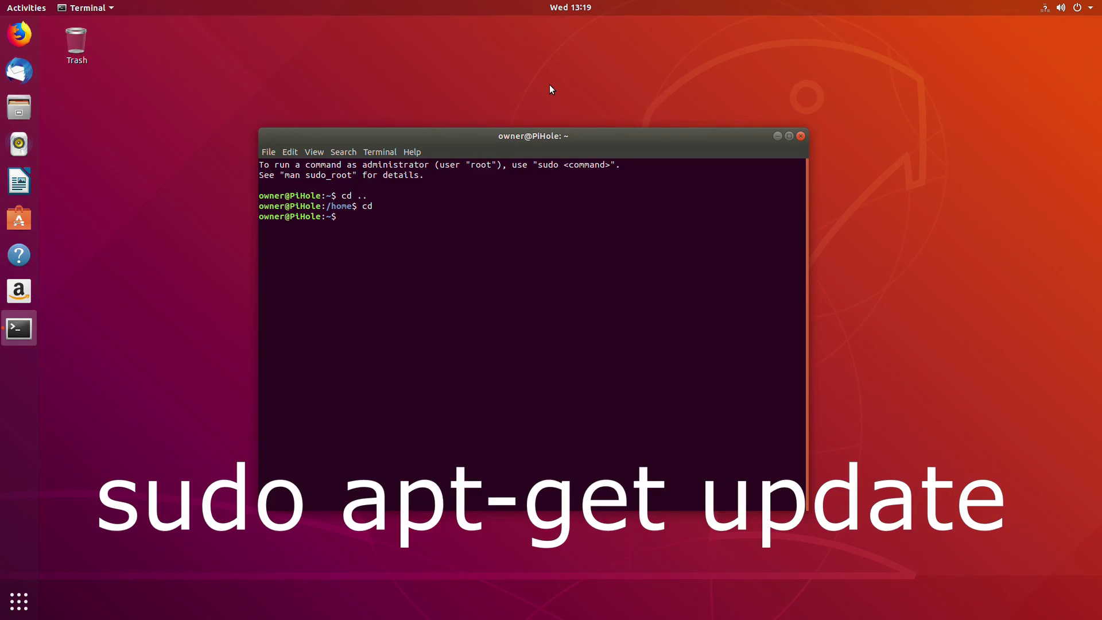
type("sudo apt-get update")
key("Return")
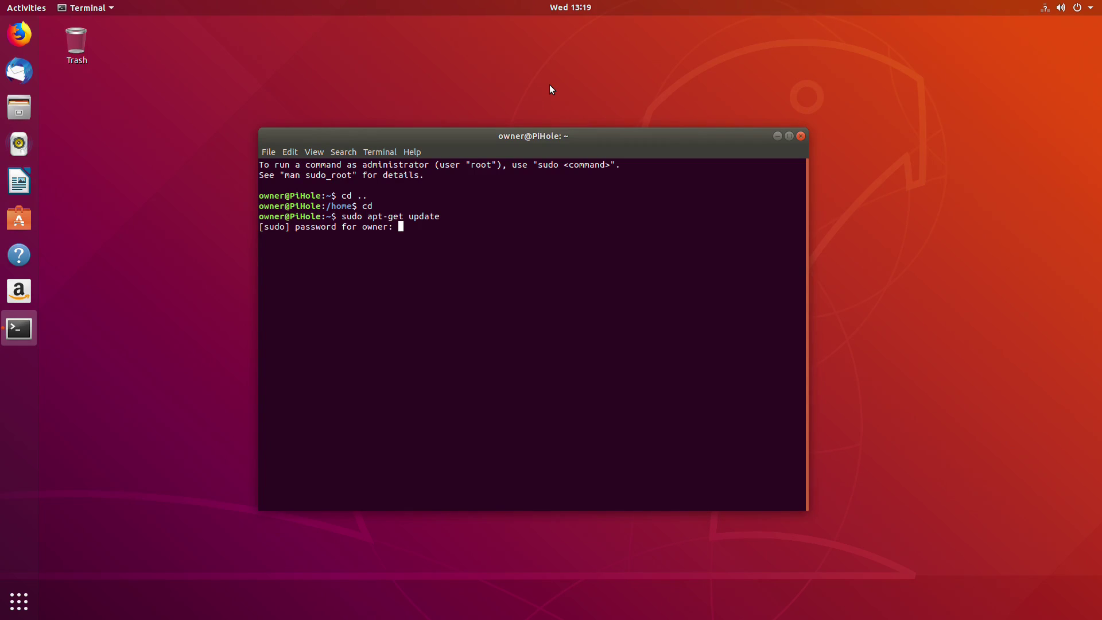
key("Return")
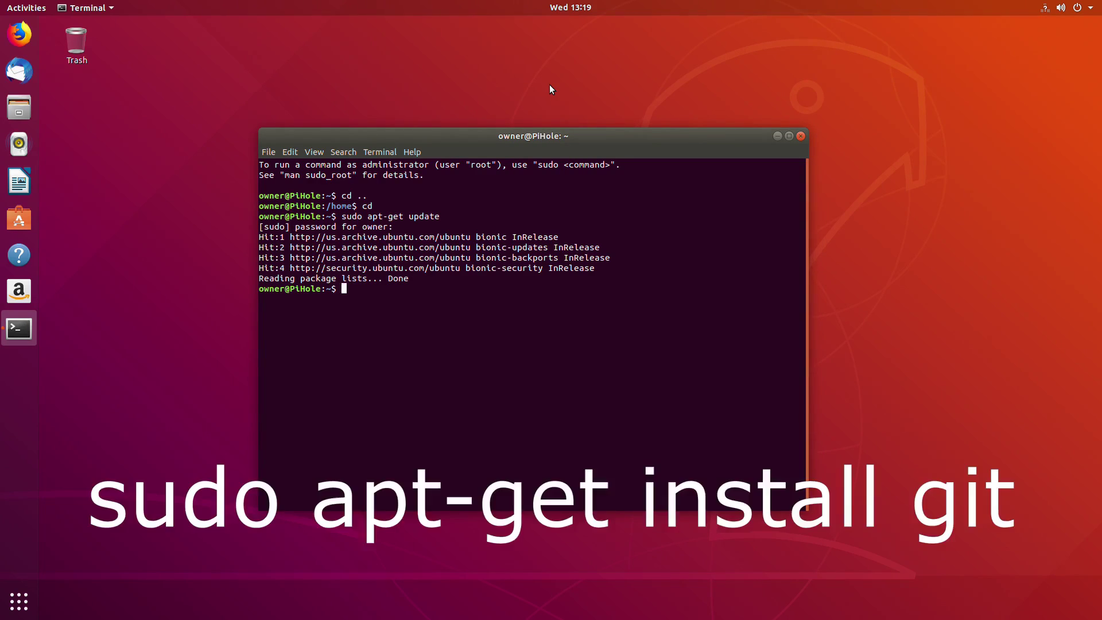
Install git with sudo apt-get install git, confirming with y
type("sudo apt-get install git")
key("Return")
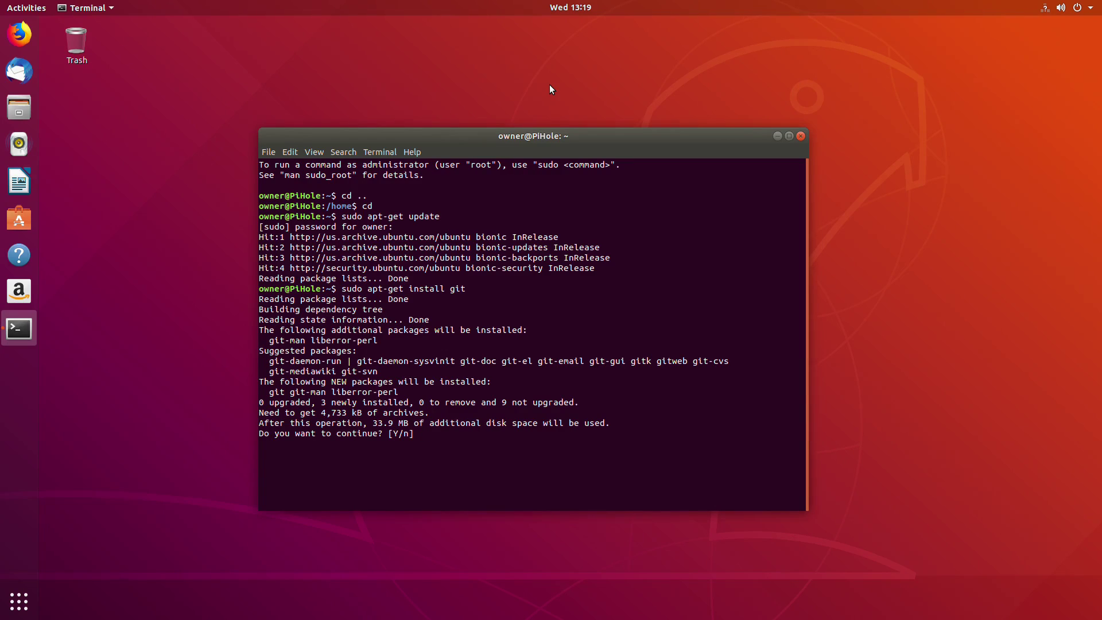
type("y")
key("Return")
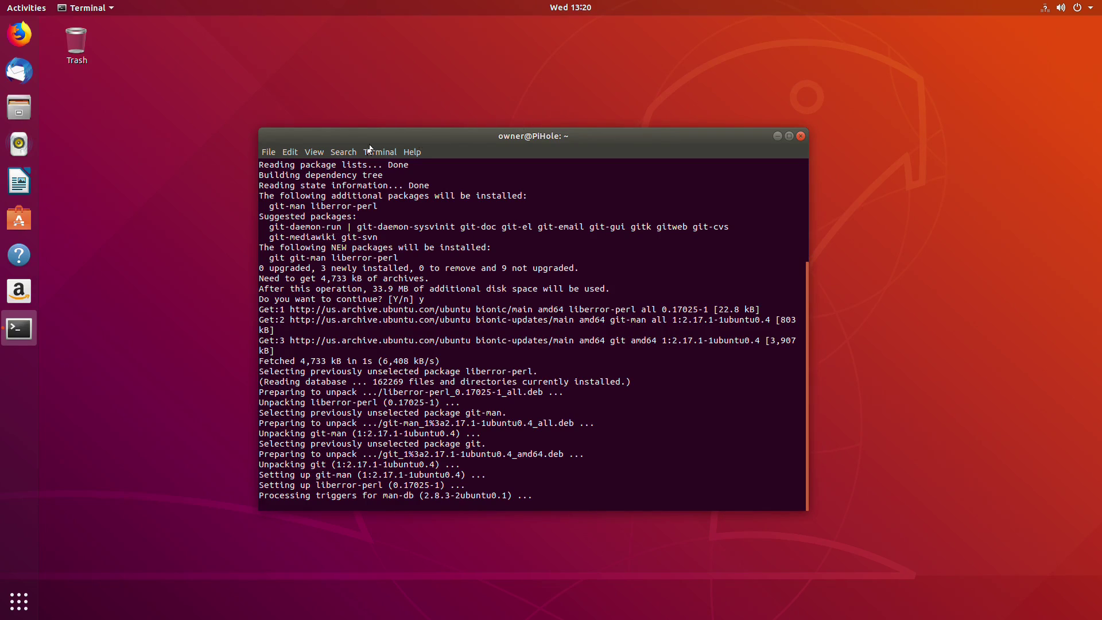
left_click(321, 152)
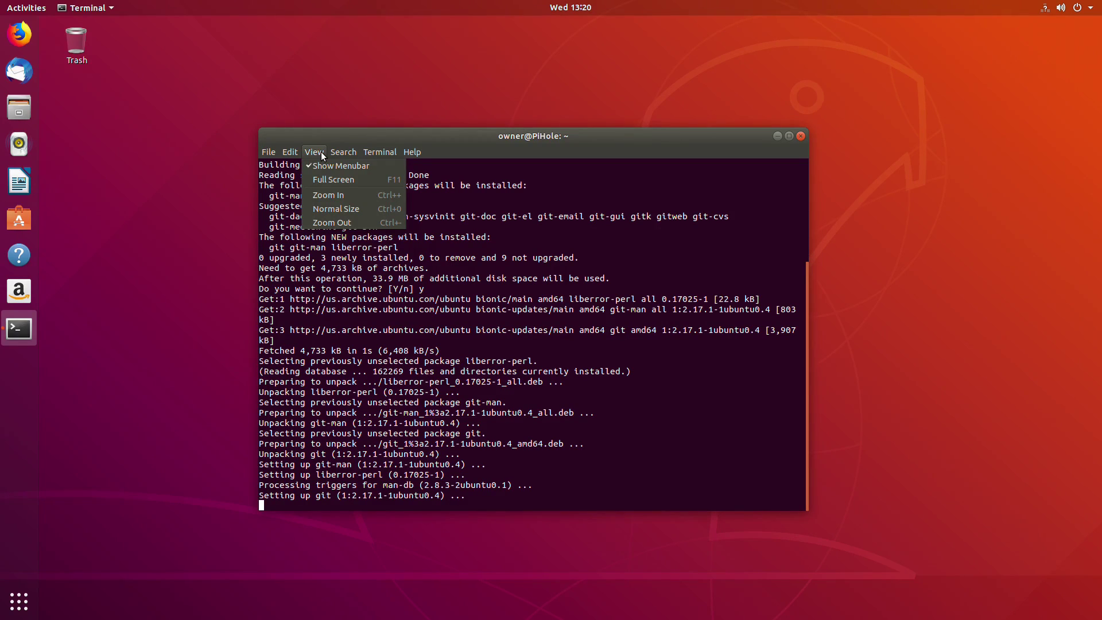
left_click(333, 195)
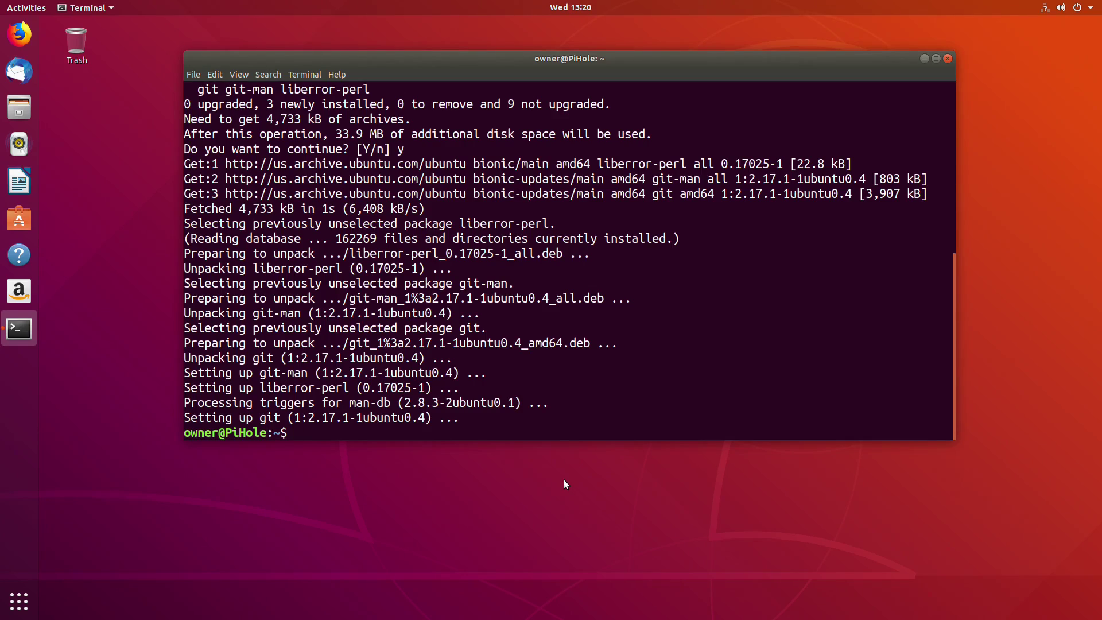
type("sudo git clon")
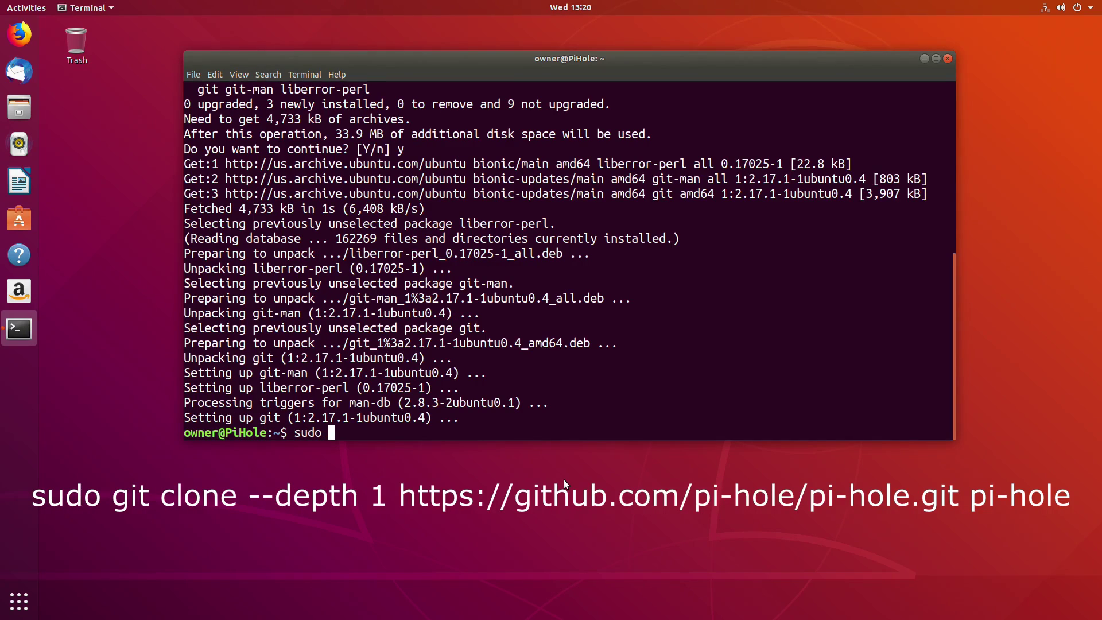
type("e --depth 1")
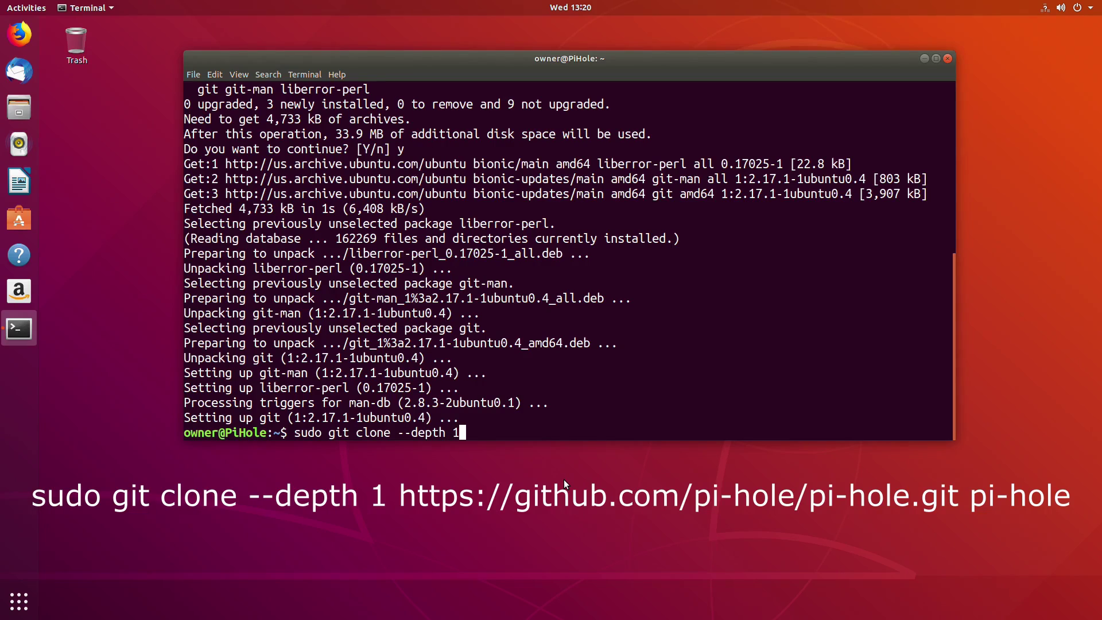
type(" https://github")
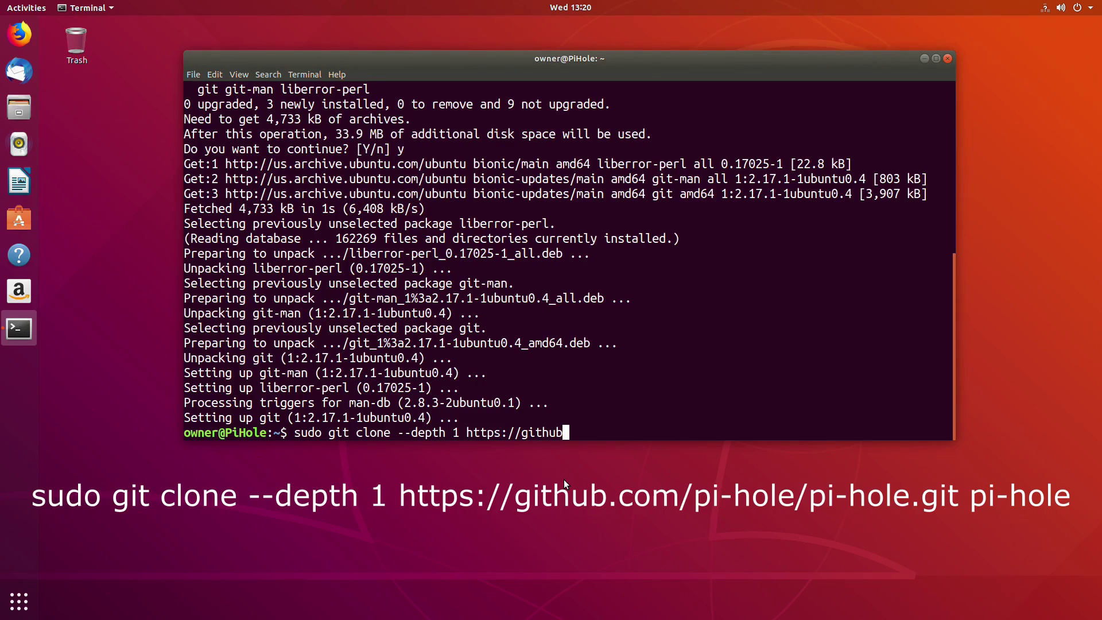
type(".com/pi-hole/pi")
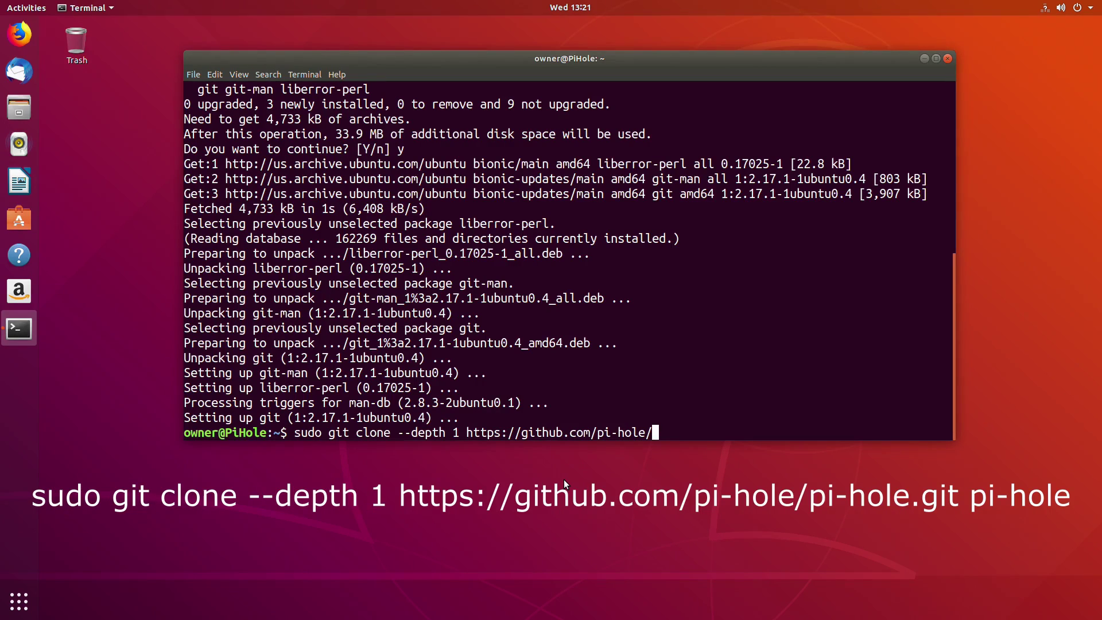
type("-hole.git pi-")
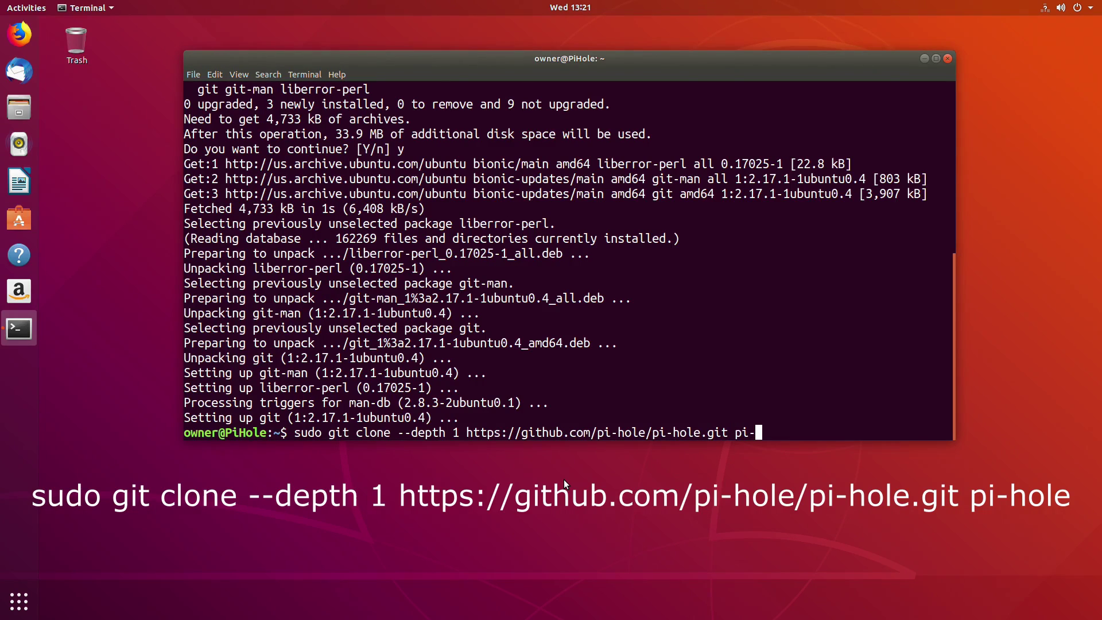
type("hole")
key("Return")
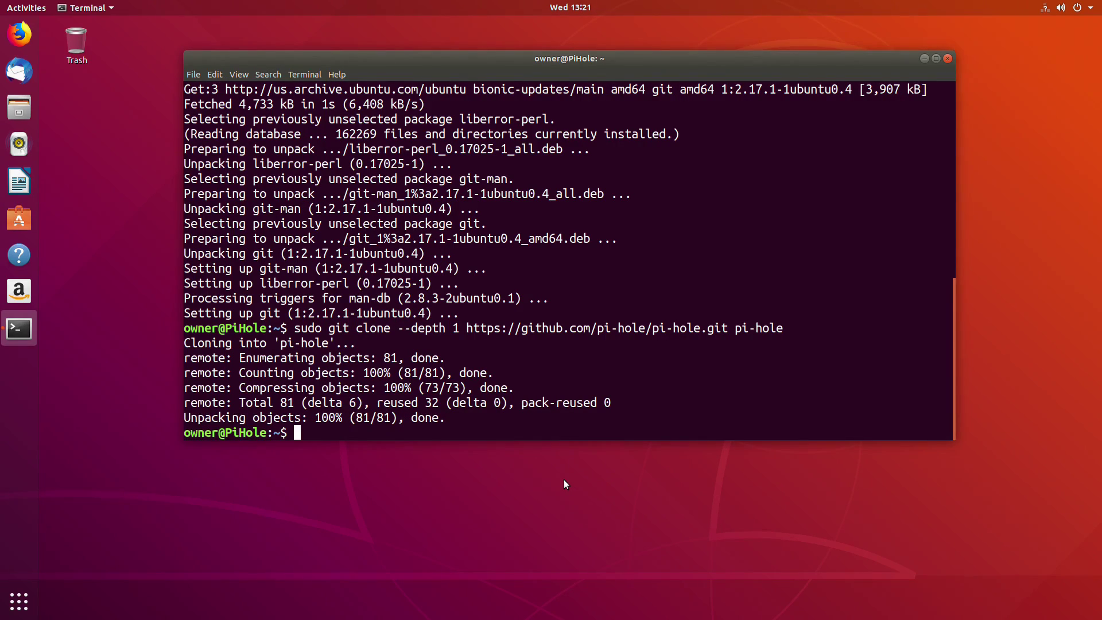
Move into pi-hole/automated install, listing its files, and run sudo bash basic-install.sh
type("cd pi-hole")
key("Return")
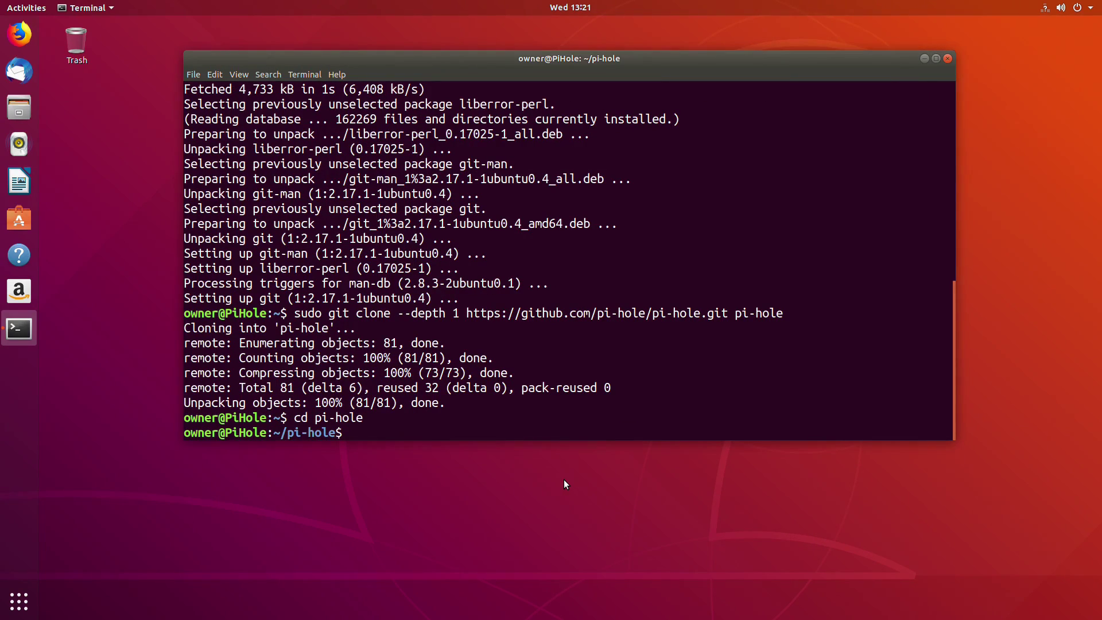
type("ls")
key("Return")
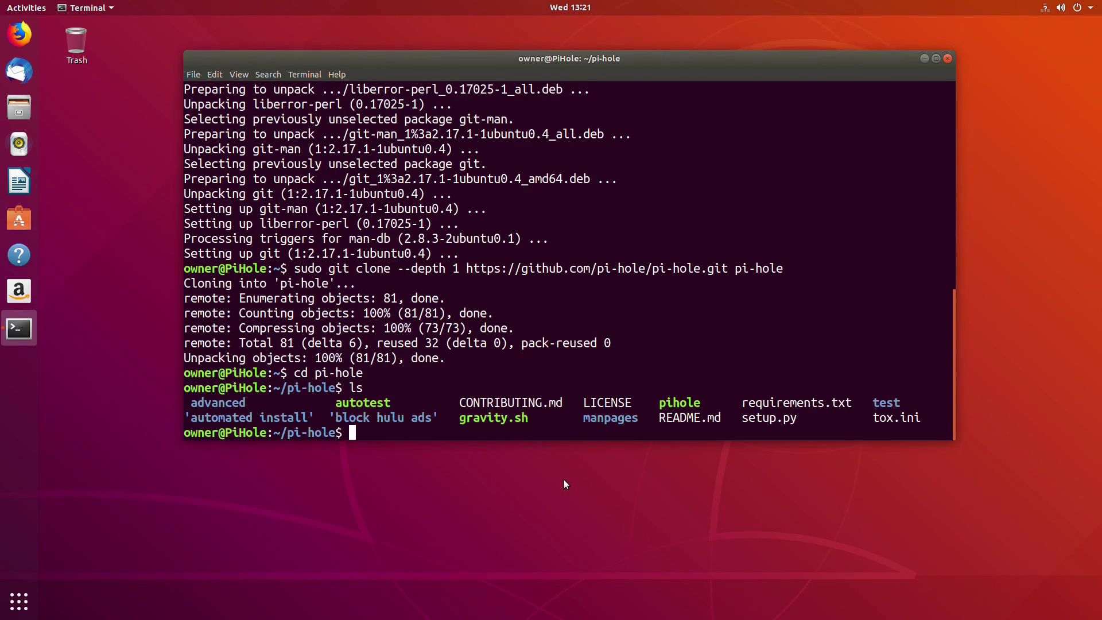
type("cd automated\\ install/")
key("Return")
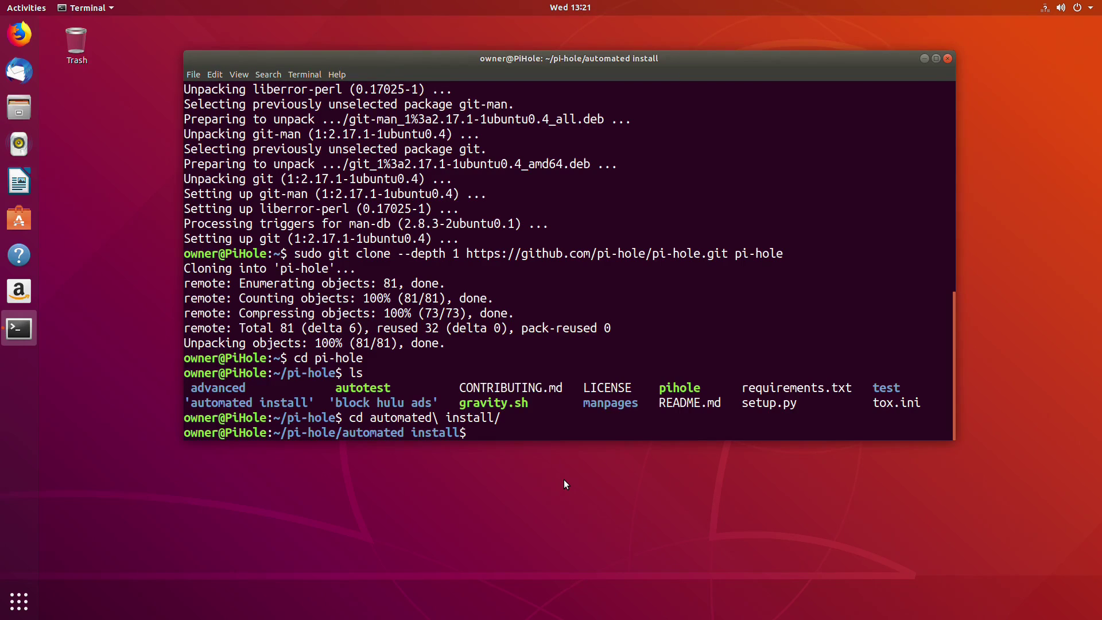
type("ls")
key("Return")
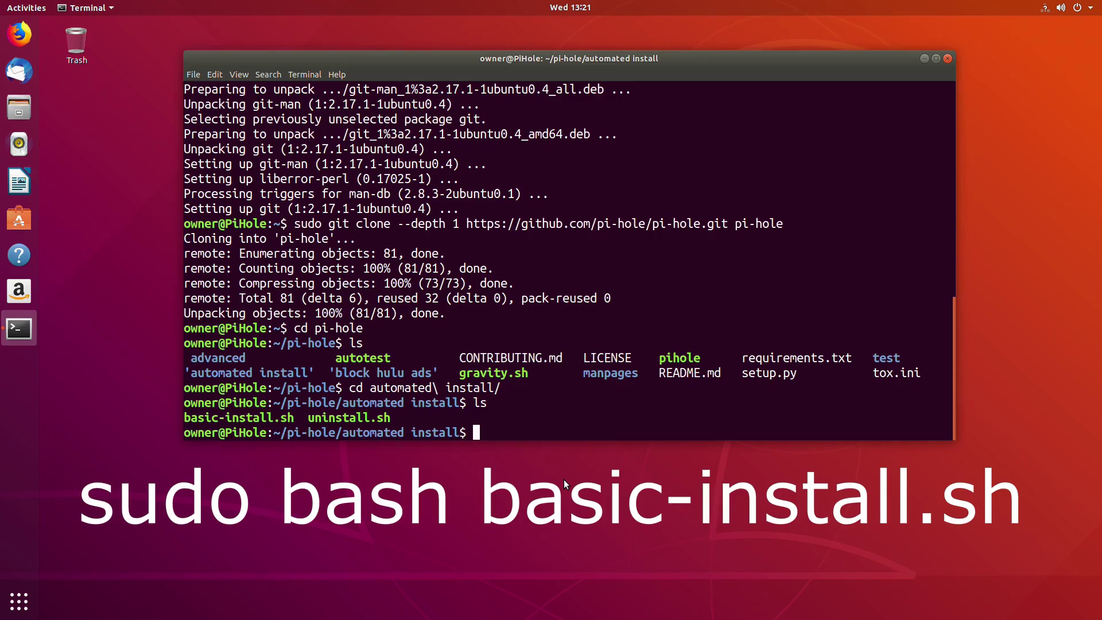
type("sudo bash basic-install.sh")
key("Return")
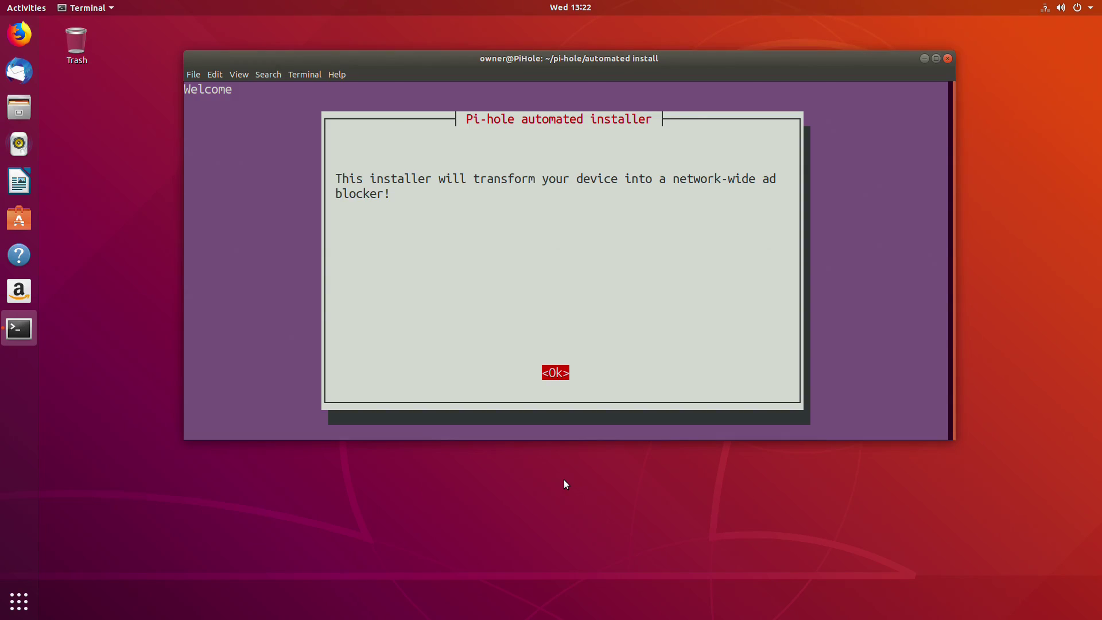
Pass the welcome, donation and static IP notices and set a custom upstream DNS of 1.1.1.1
key("Return")
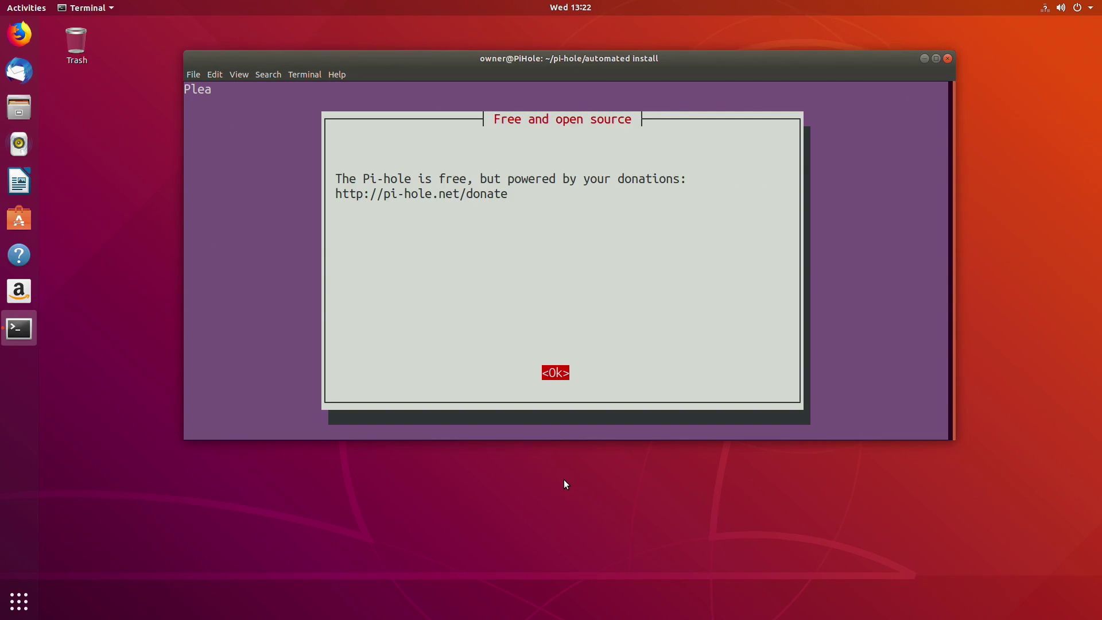
key("Return")
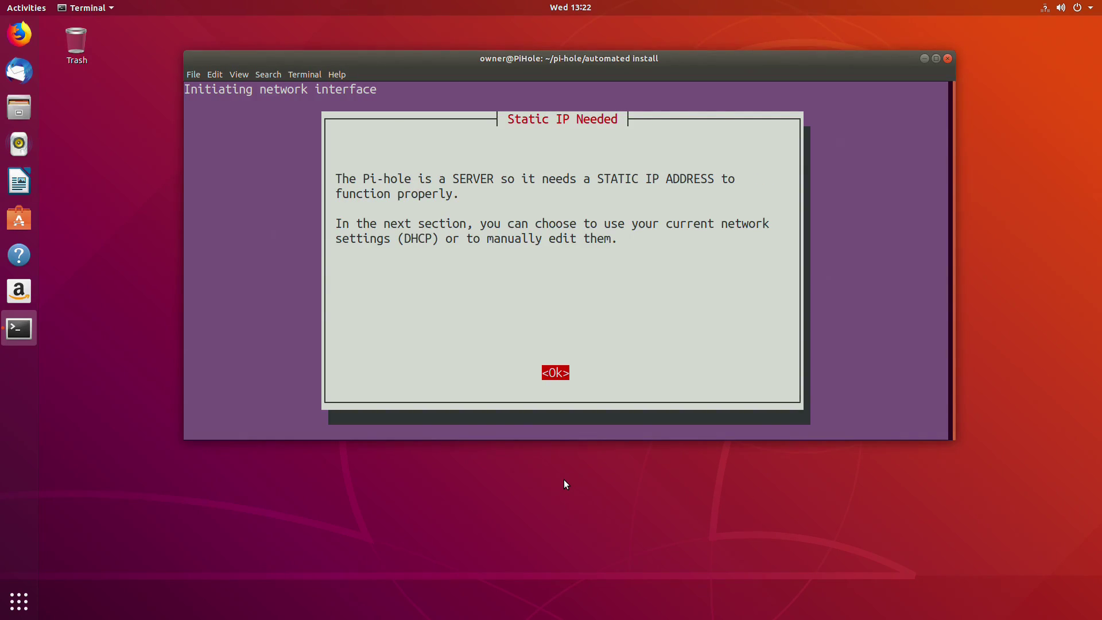
key("Return")
key("Down")
key("Down")
key("Down")
key("Down")
key("Down")
key("Down")
key("Down")
key("Down")
key("Down")
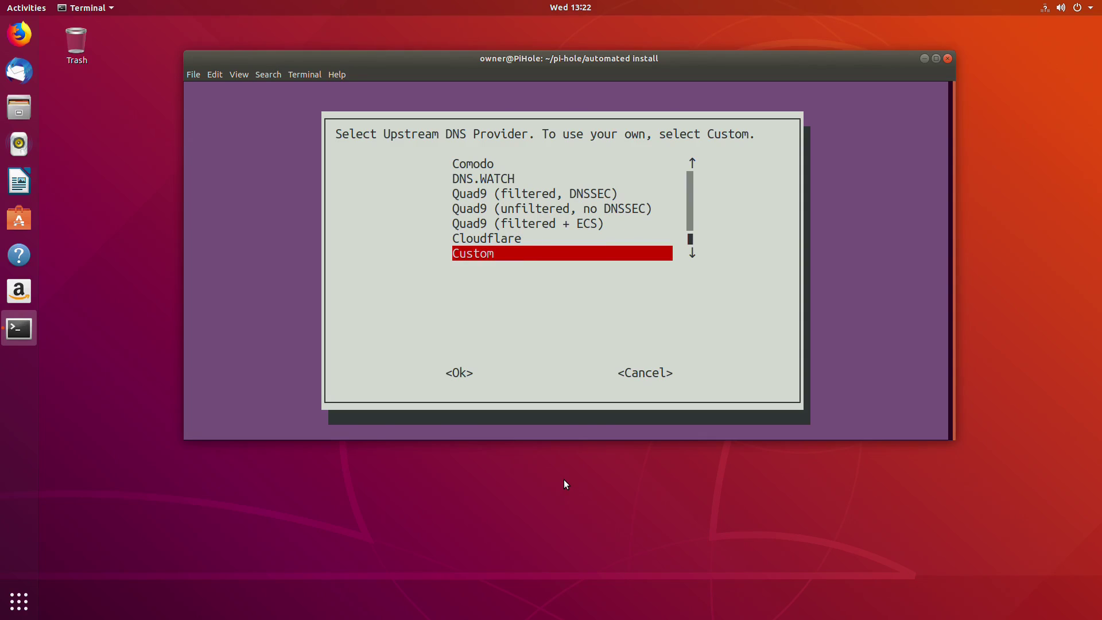
key("Return")
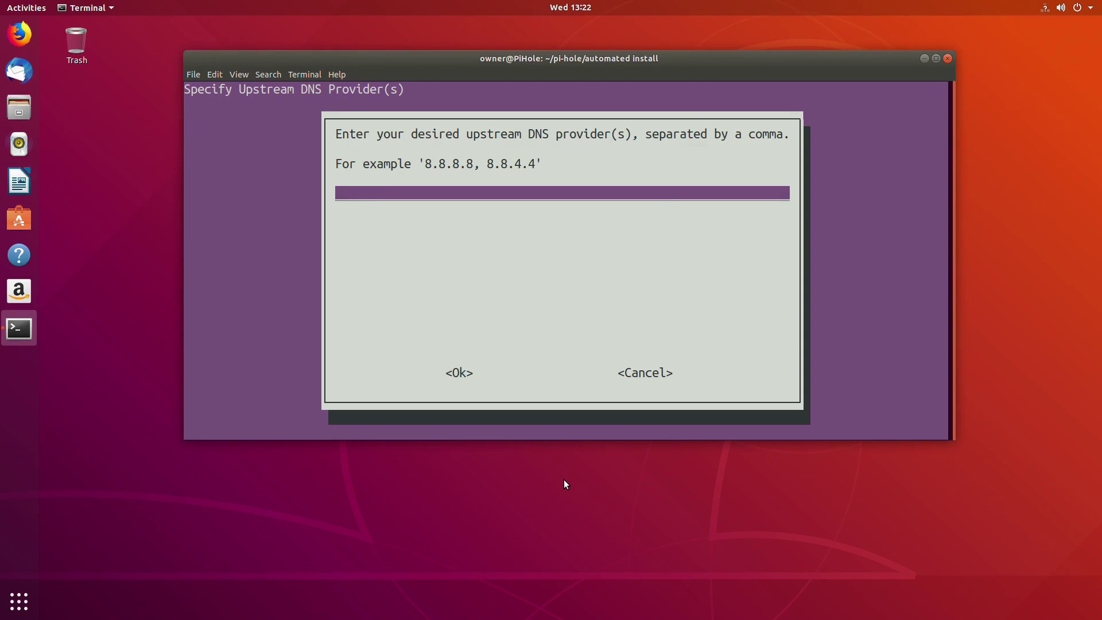
type("1.1.1.1")
key("Tab")
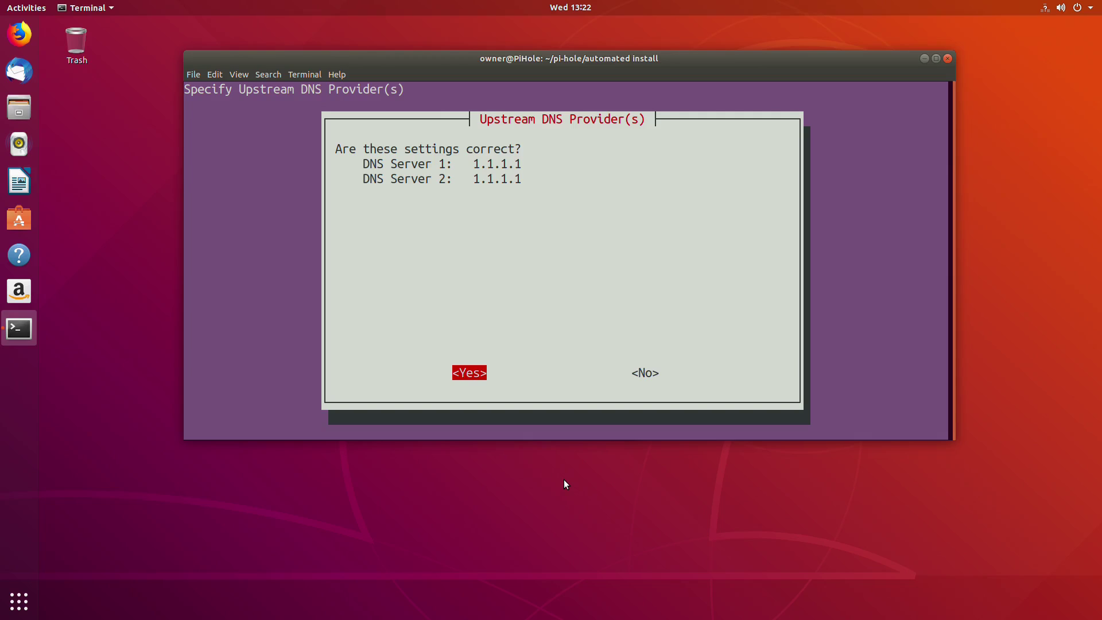
key("Return")
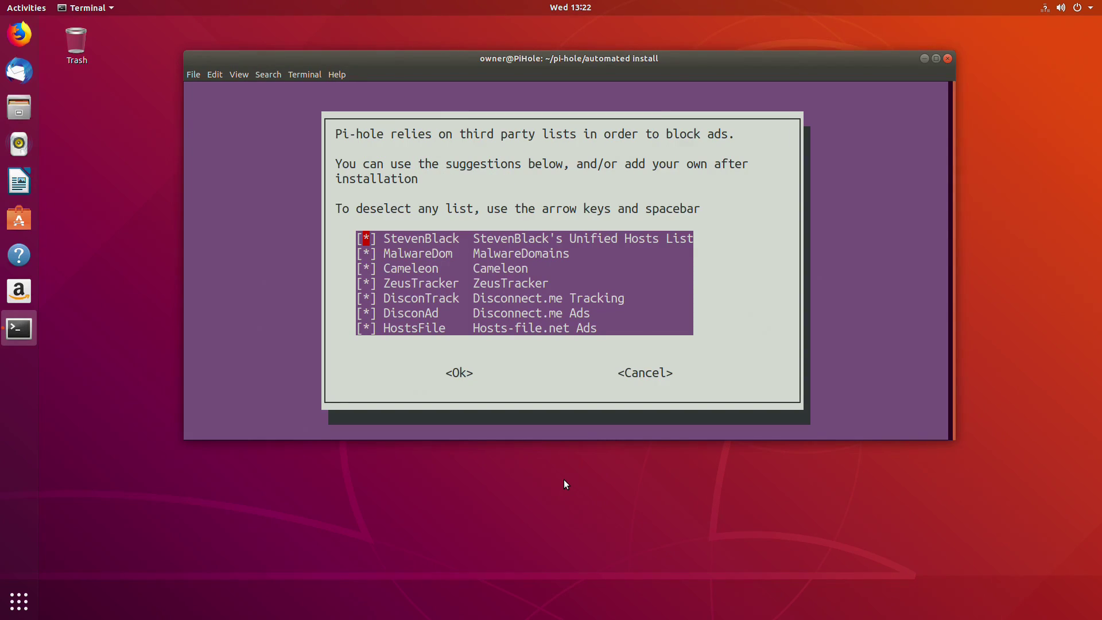
Keep all suggested blocklists, IPv4 and IPv6 blocking, and the current address as static IP
key("Down")
key("Tab")
key("Return")
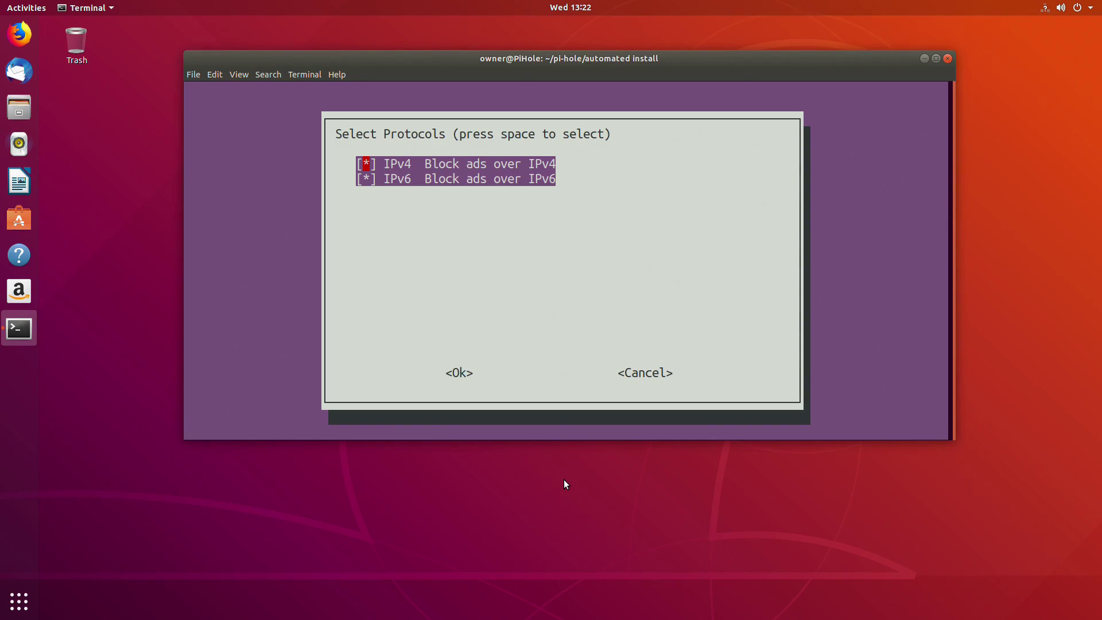
key("Tab")
key("Return")
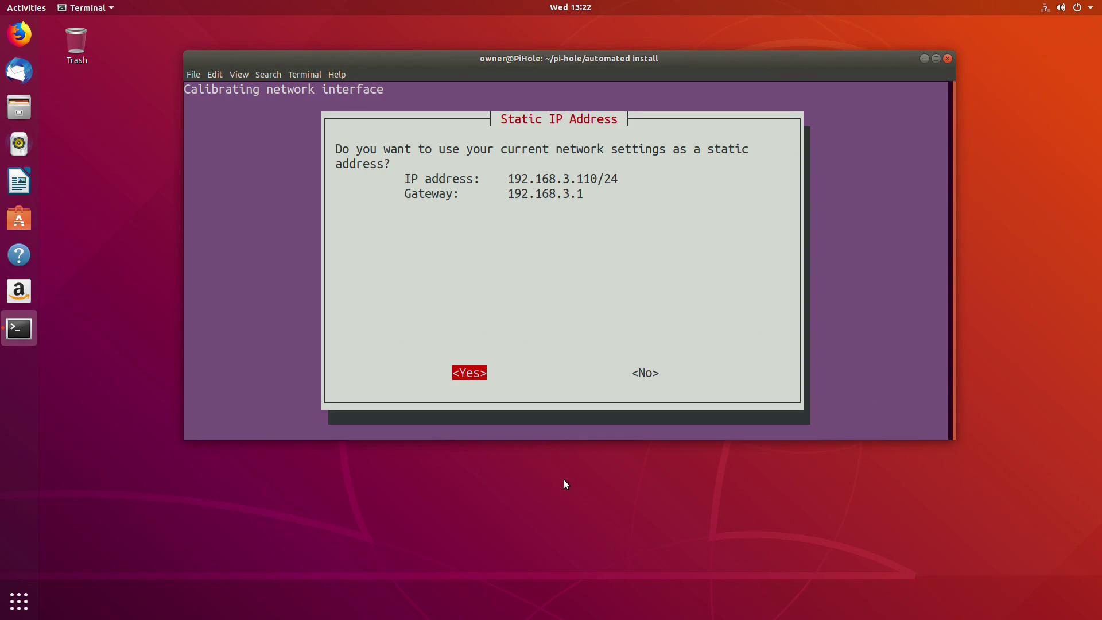
key("Return")
key("Return")
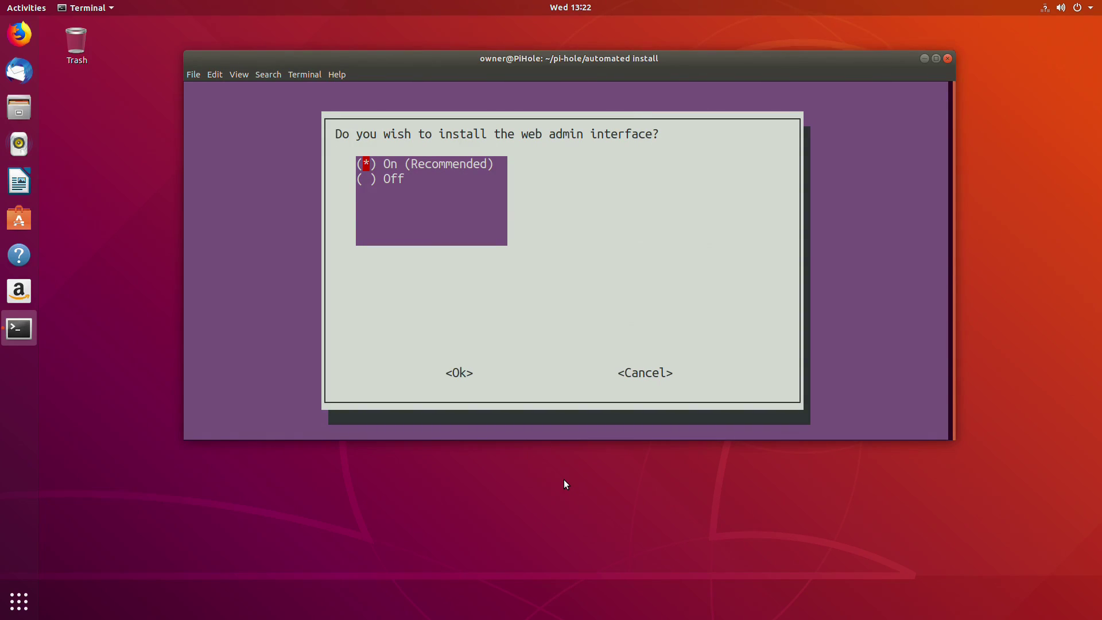
Enable the web admin interface, lighttpd and query logging, then pick privacy mode 0 to install
key("Tab")
key("Return")
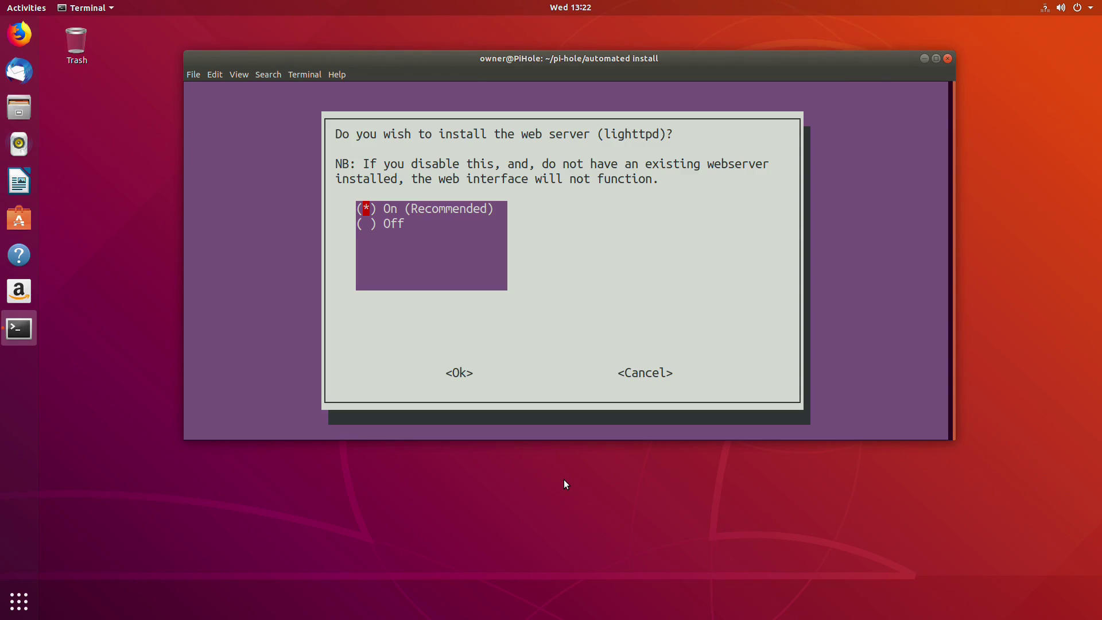
key("Tab")
key("Return")
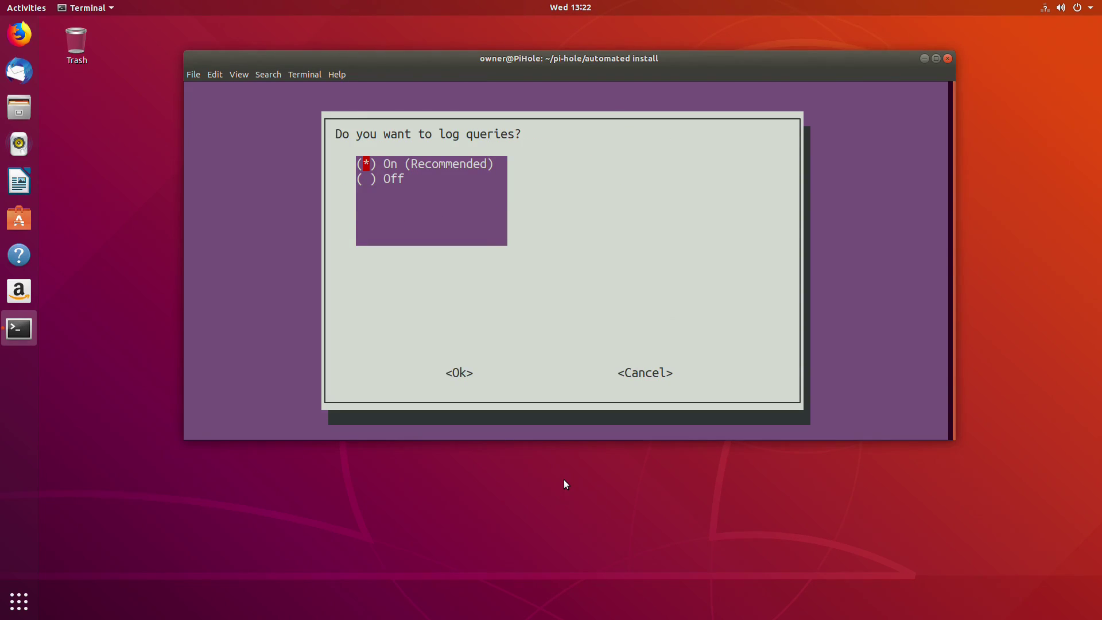
key("Tab")
key("Return")
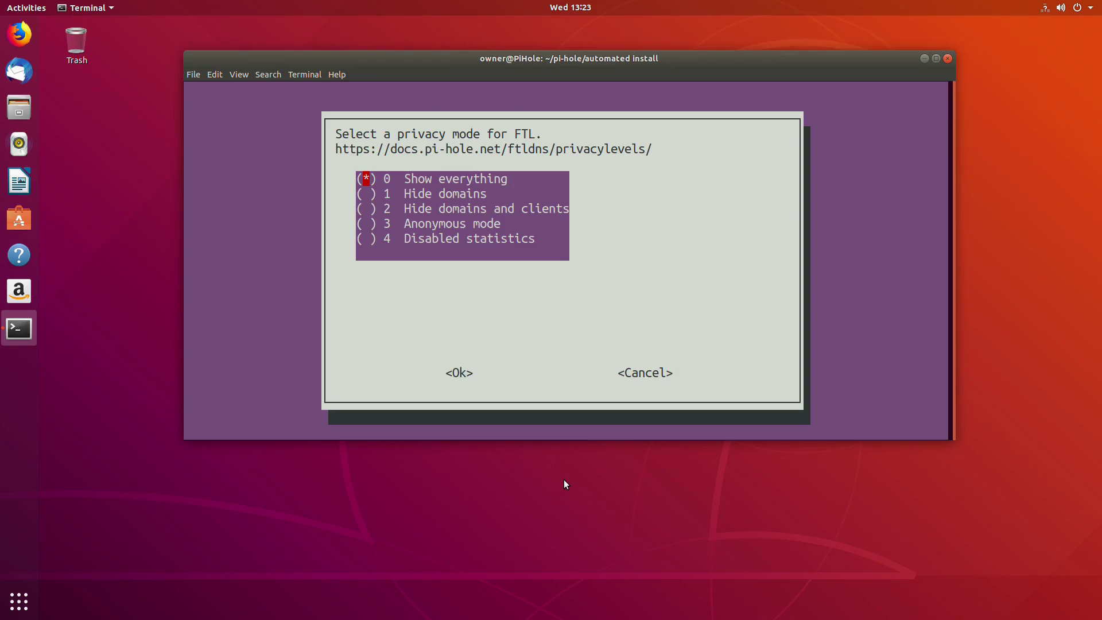
key("Tab")
key("Return")
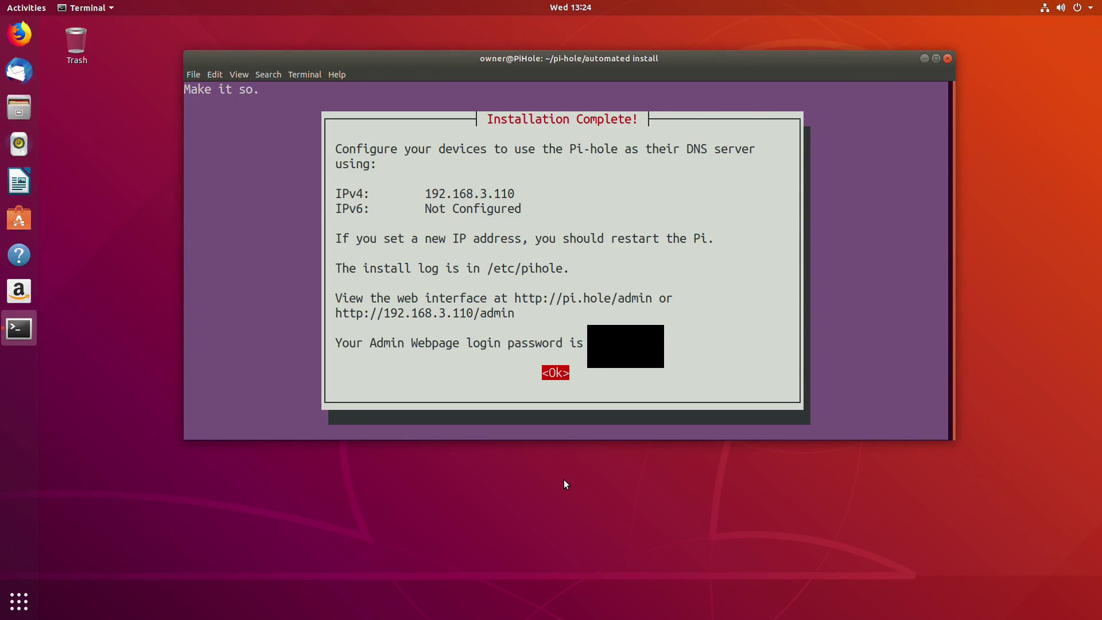
Dismiss the installation summary and run nslookup on 888.com, which returns 0.0.0.0
key("Return")
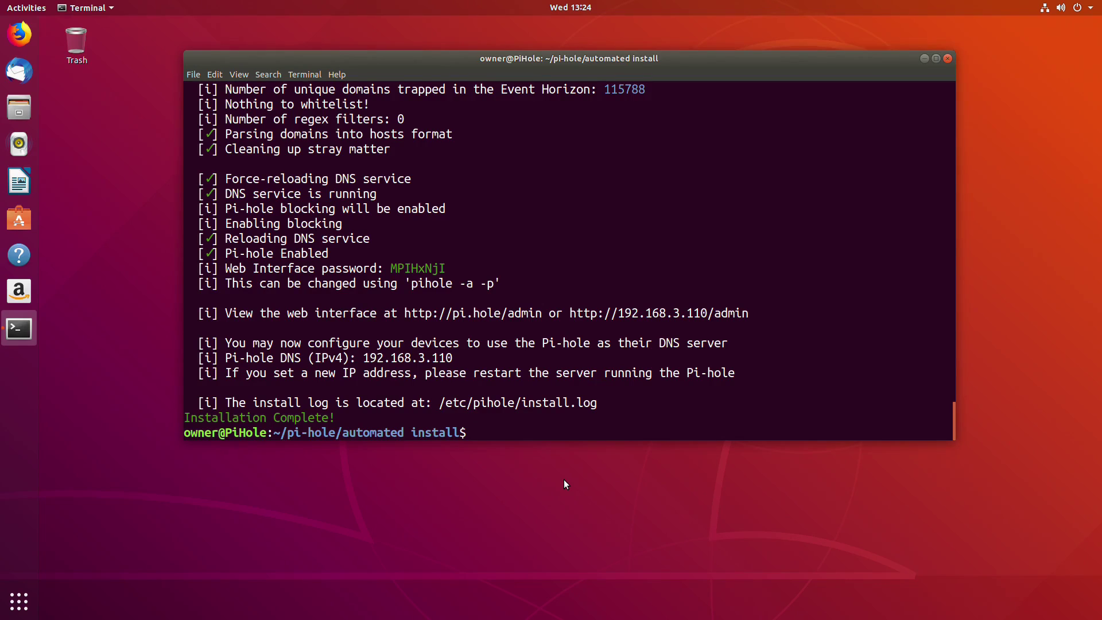
type("pihole -a -p")
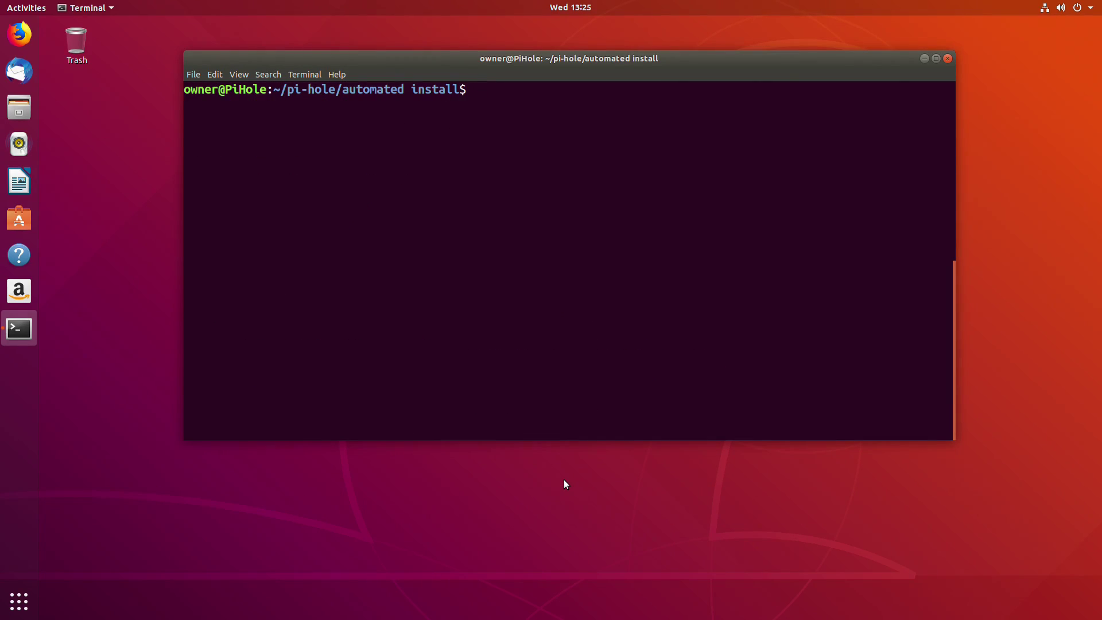
type("nslookup")
key("Return")
type("888.com")
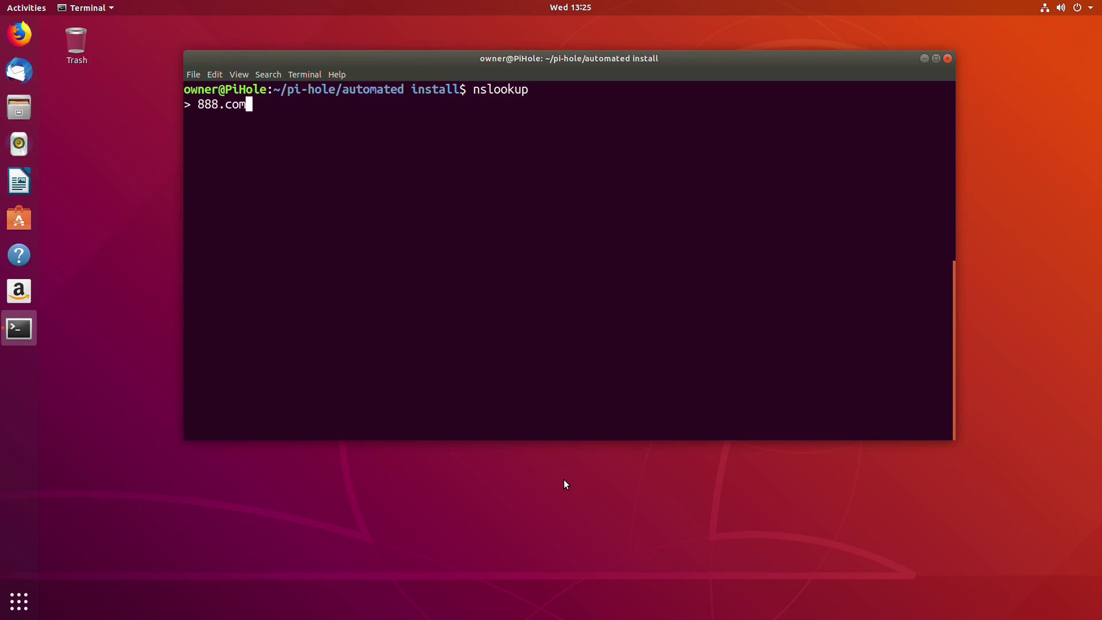
key("Return")
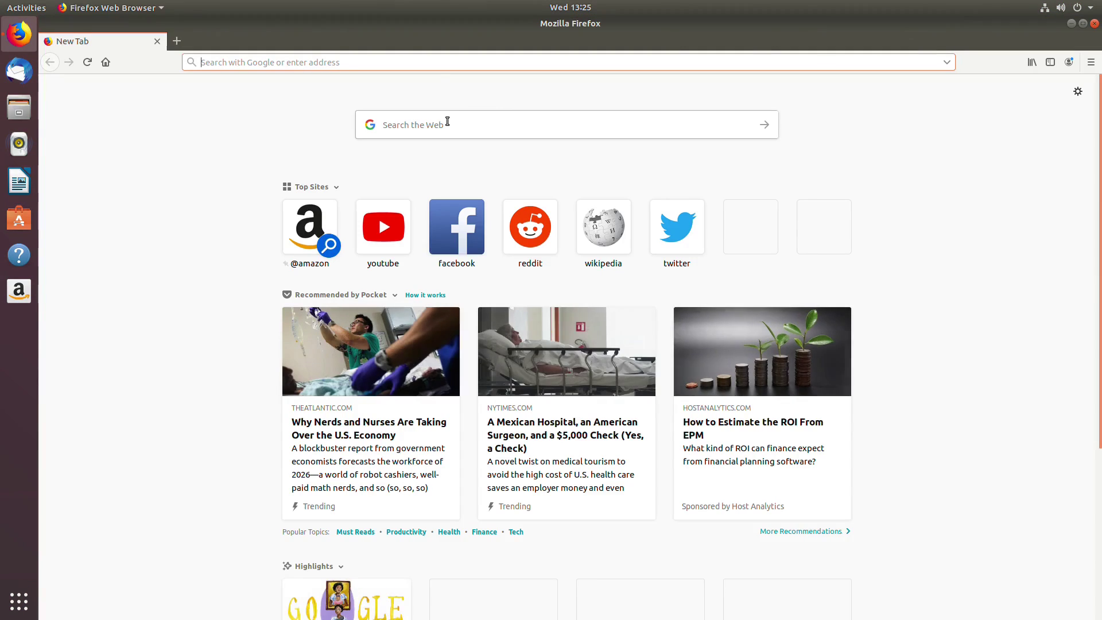
type("yahoo.com")
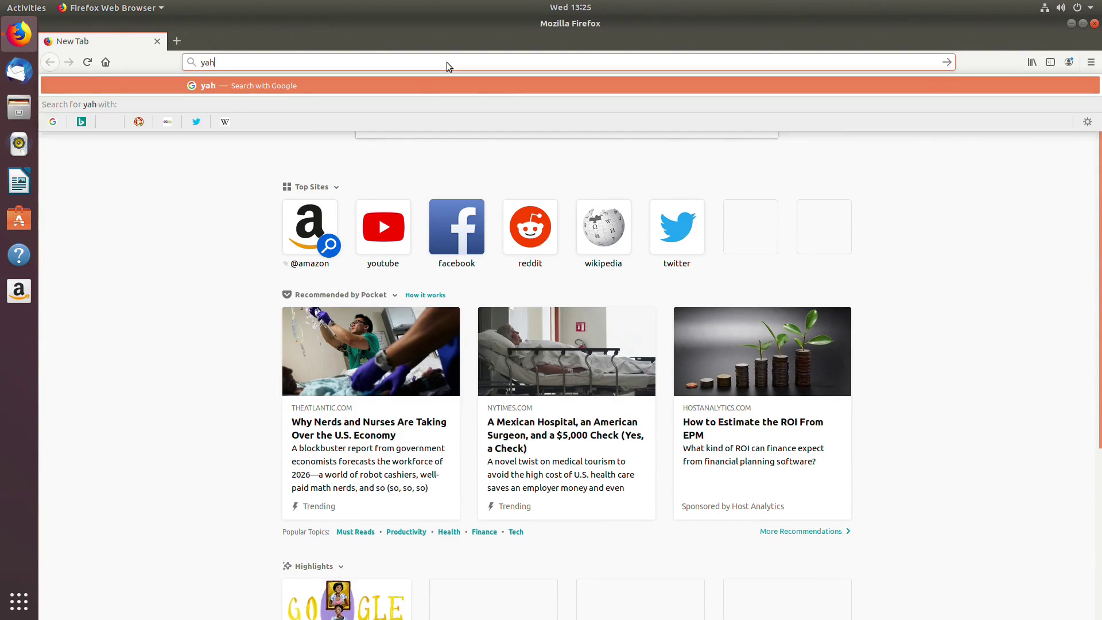
key("Return")
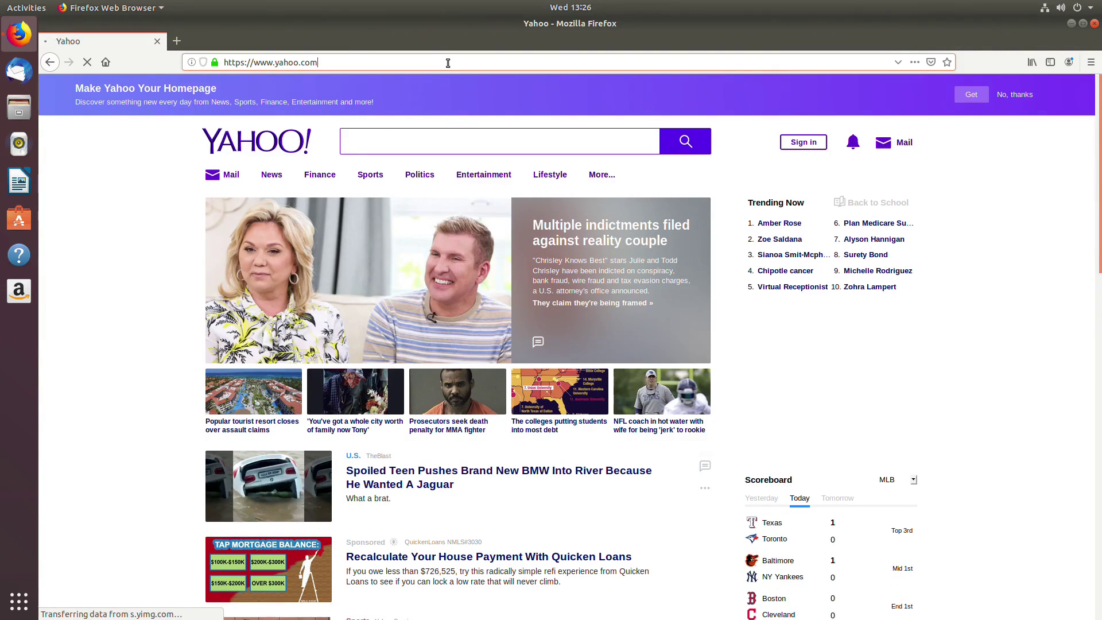
left_click(447, 62)
type("www.google.com")
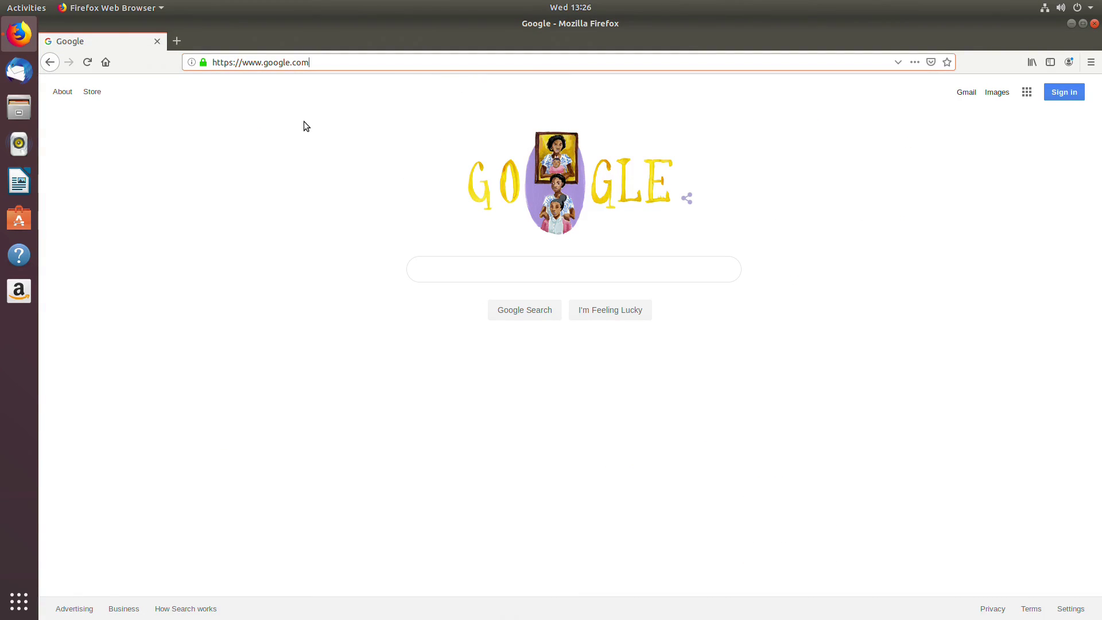
Open 888.com to see the Pi-hole Website Blocked page, then close Firefox
key("ctrl+l")
type("888.com")
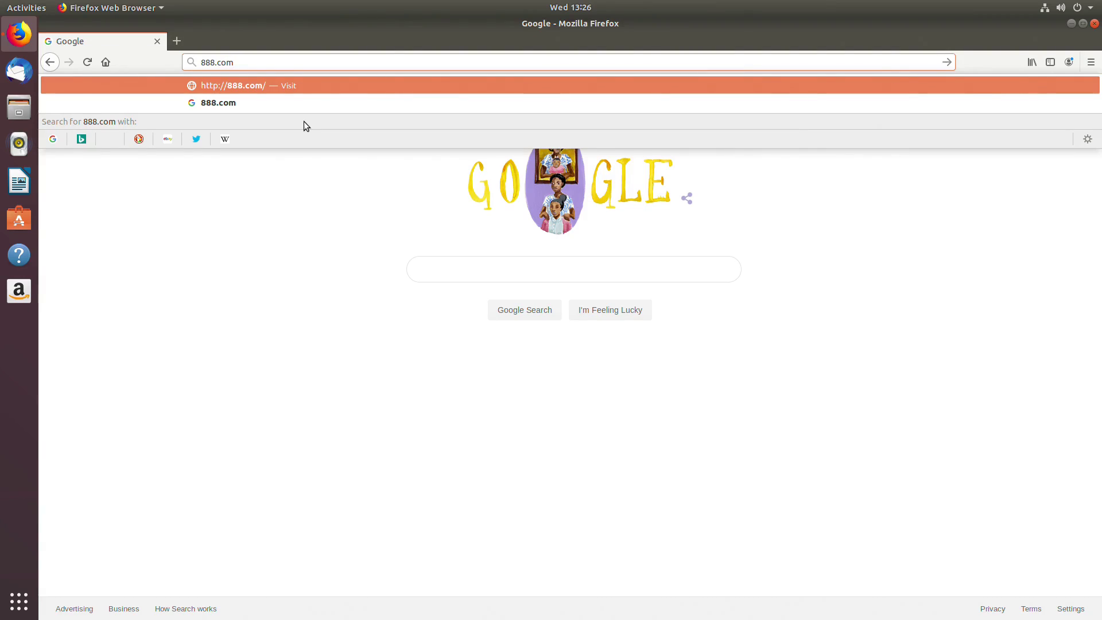
key("Return")
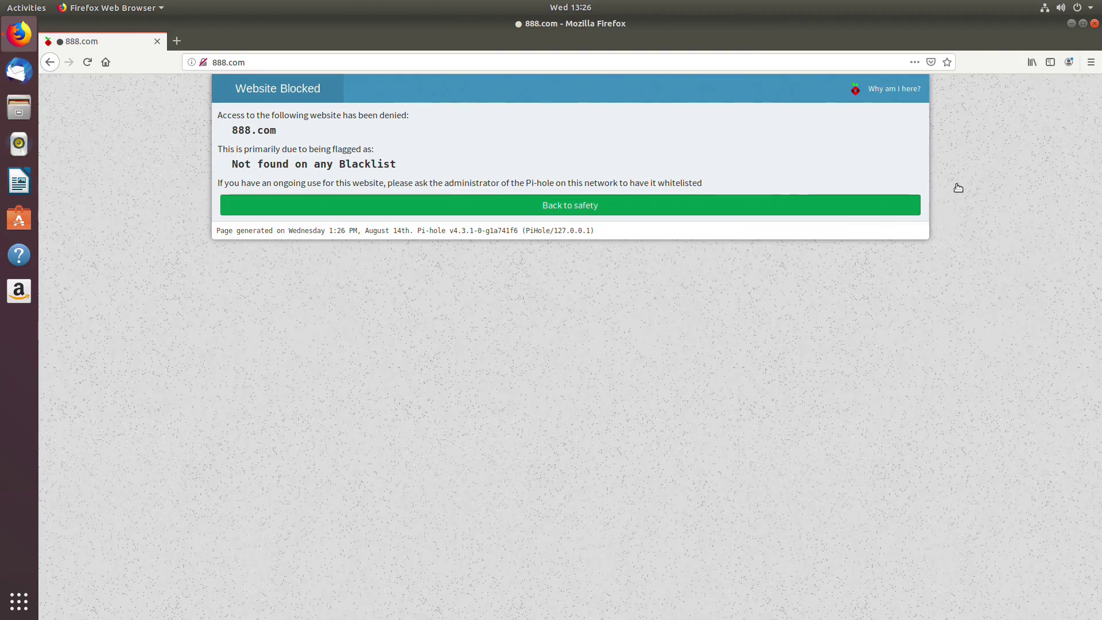
left_click(1091, 26)
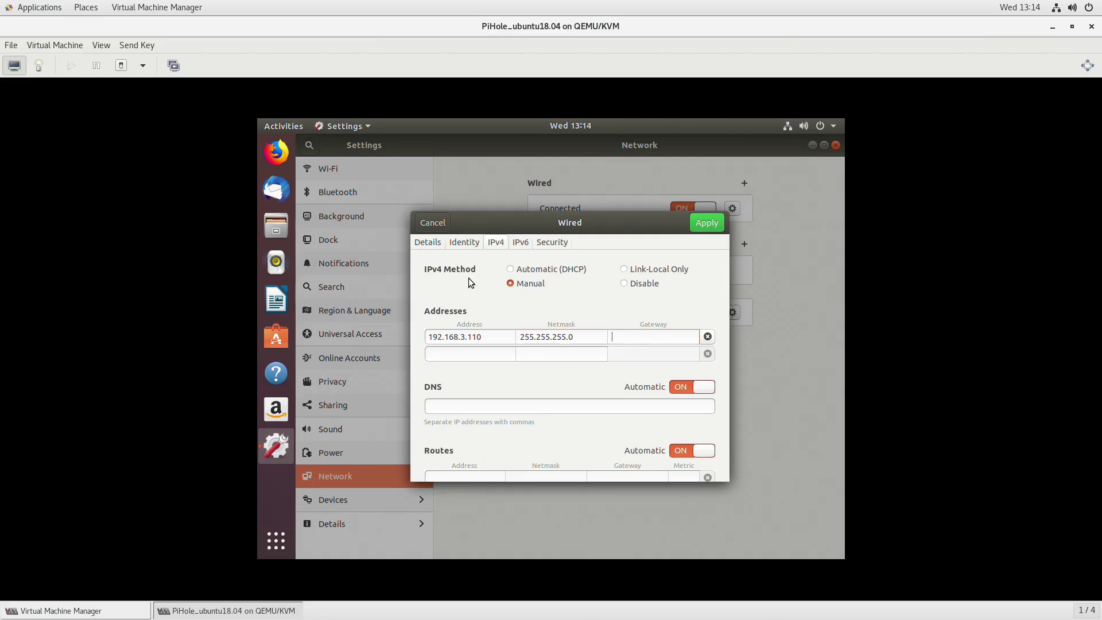
Enter gateway 192.168.3.1 and DNS 192.168.3.110, 1.1.1.1, 8.8.8.8, 8.8.4.4, then apply
type("1")
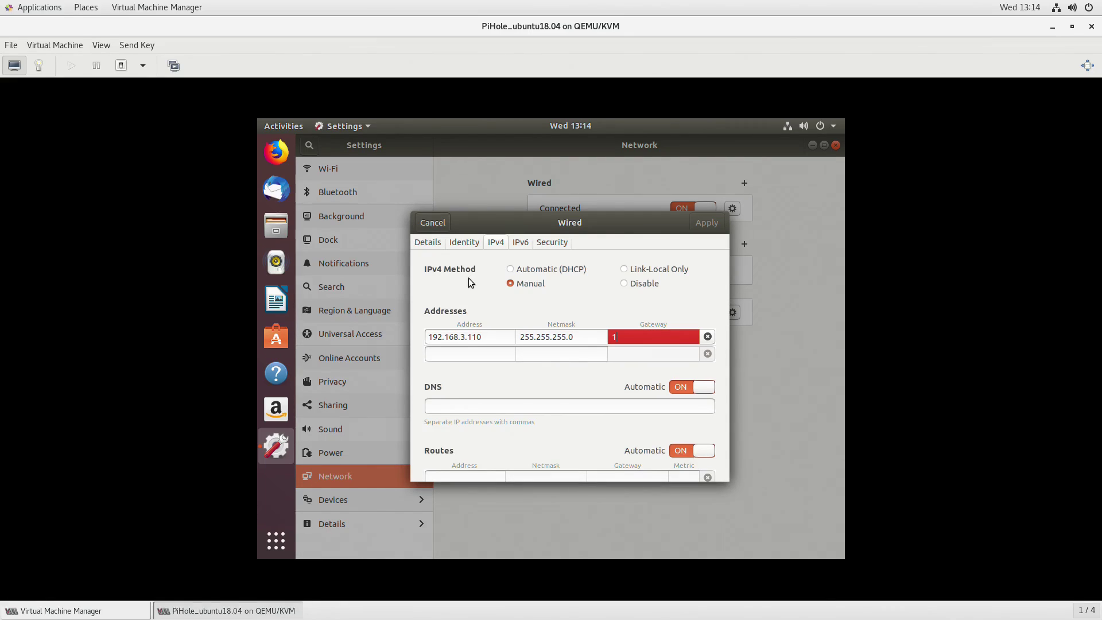
type("92.168.3.1")
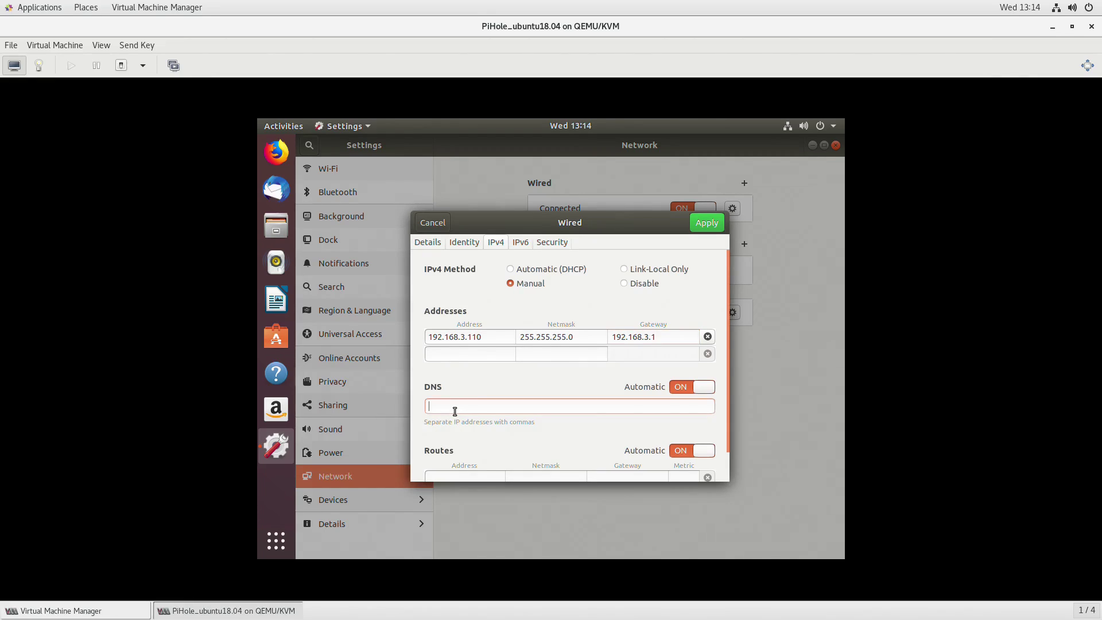
type("192.16")
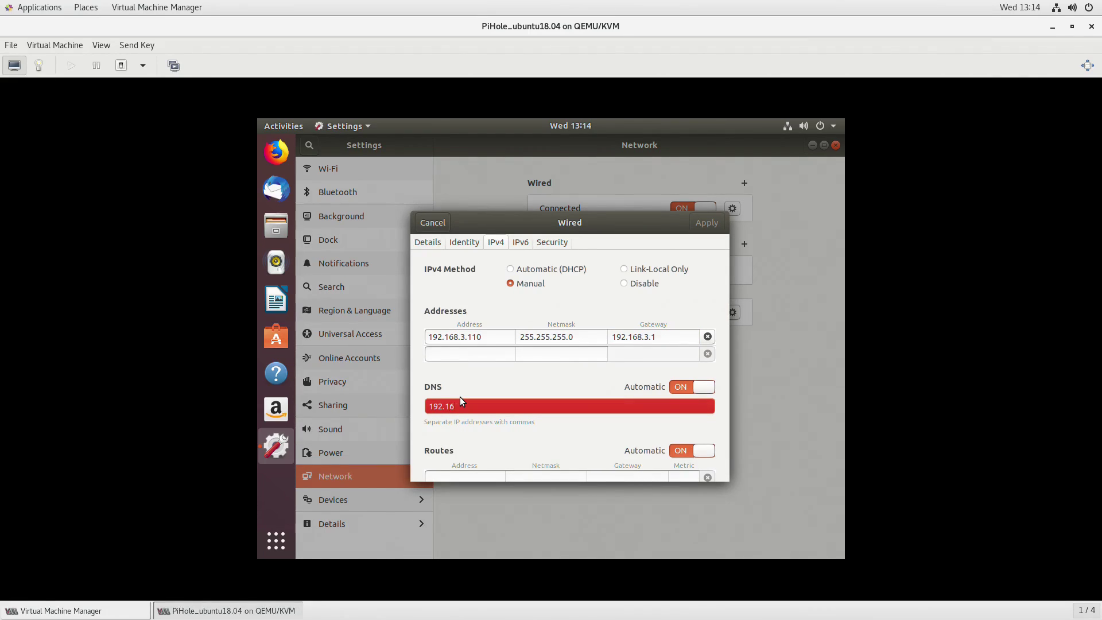
type("8.3.110,1.1.1.1,")
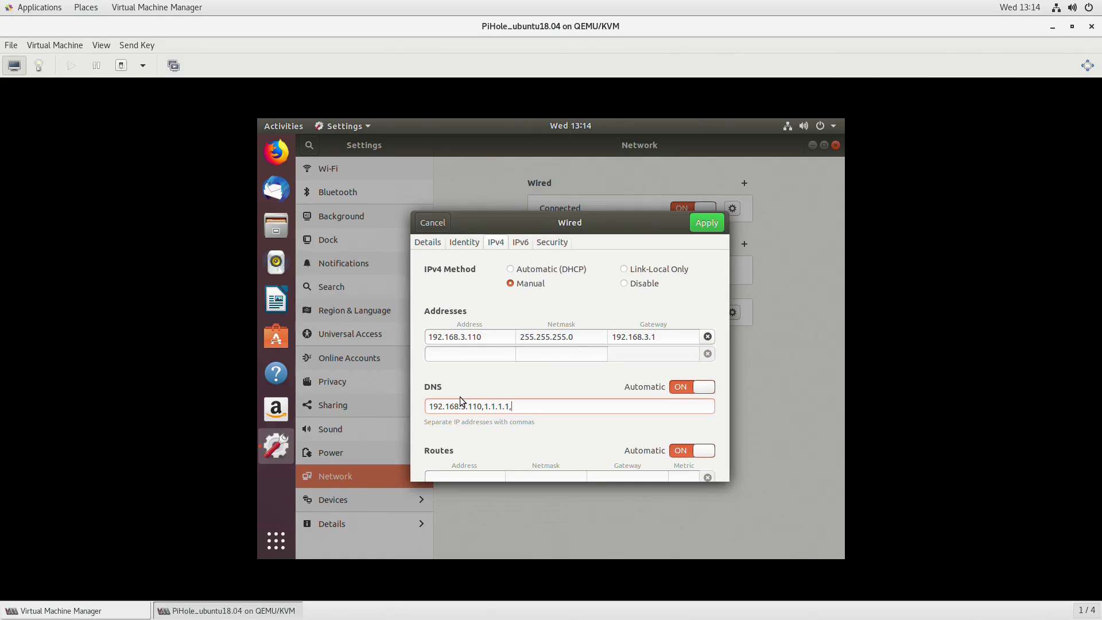
type("8.8.8")
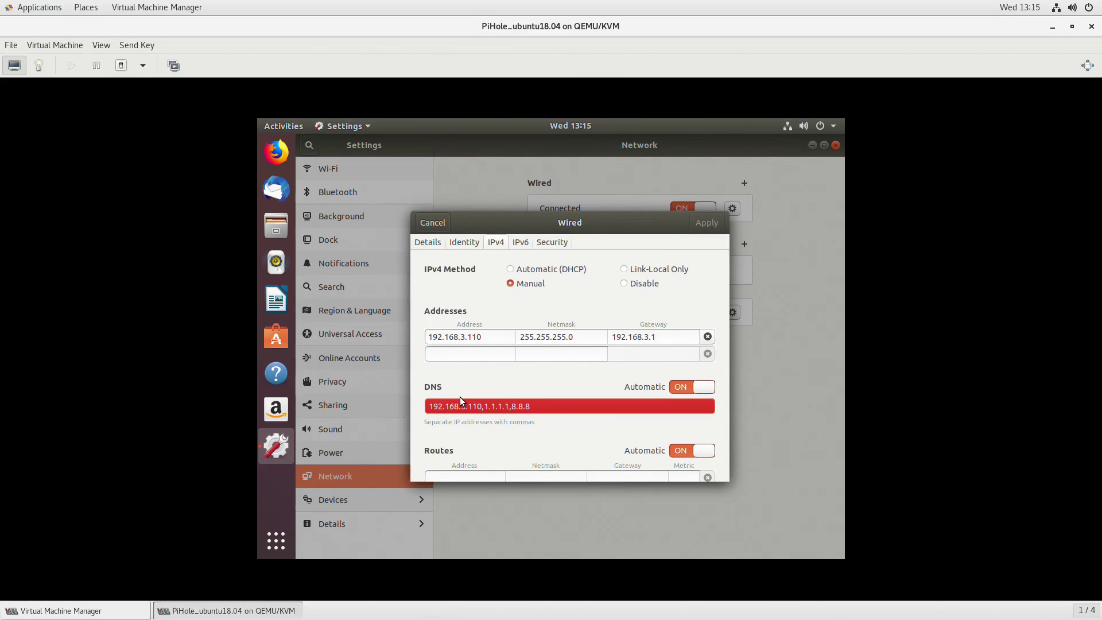
type(".8,")
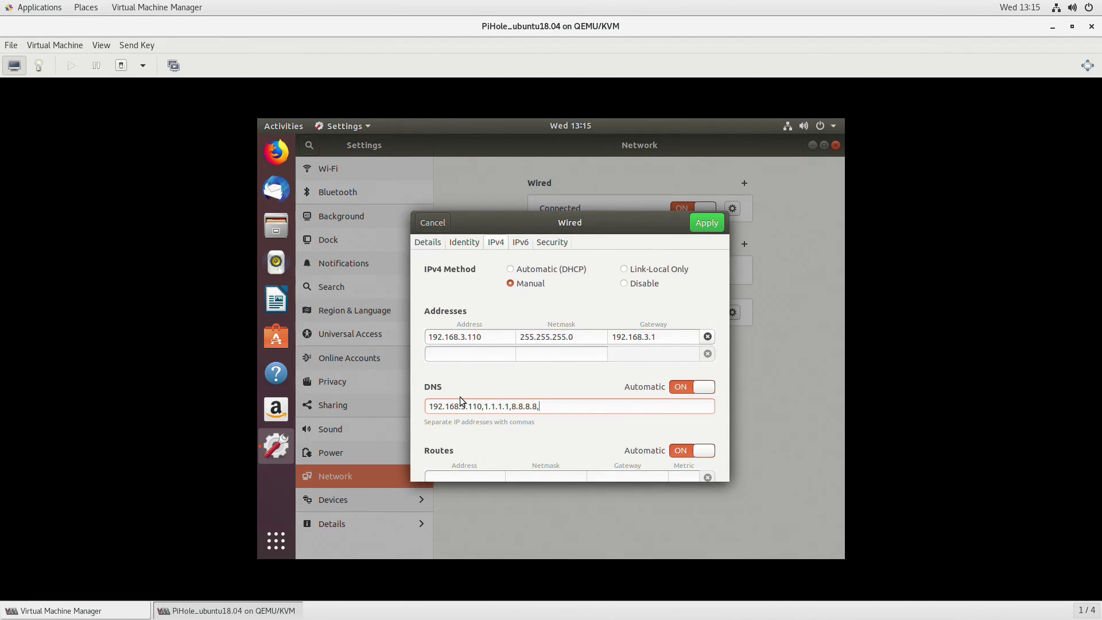
type("8.8.4")
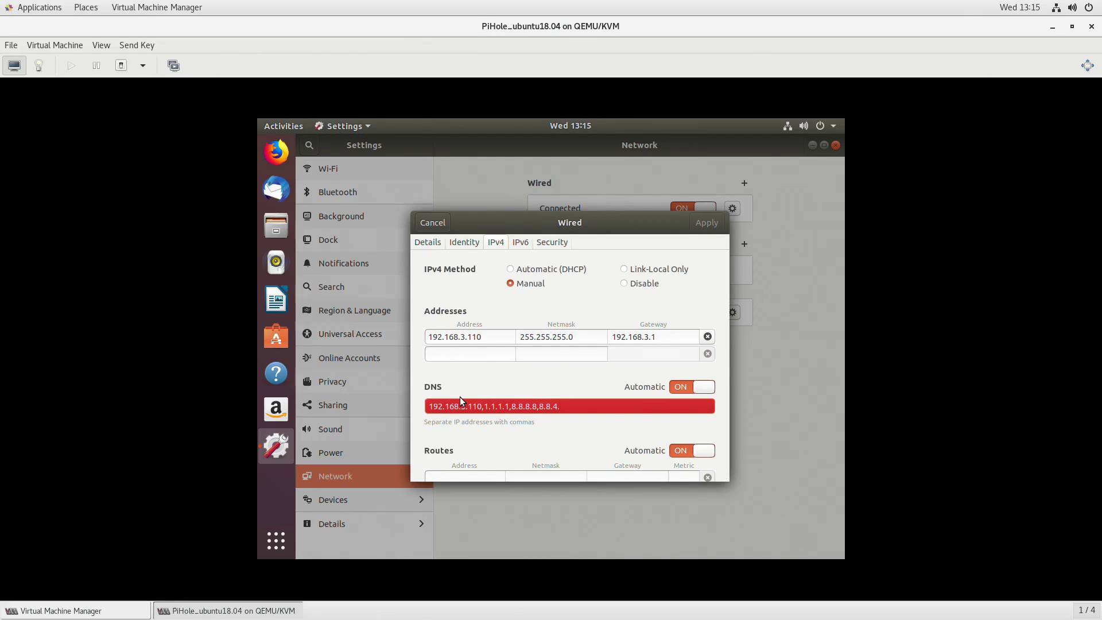
type(".4")
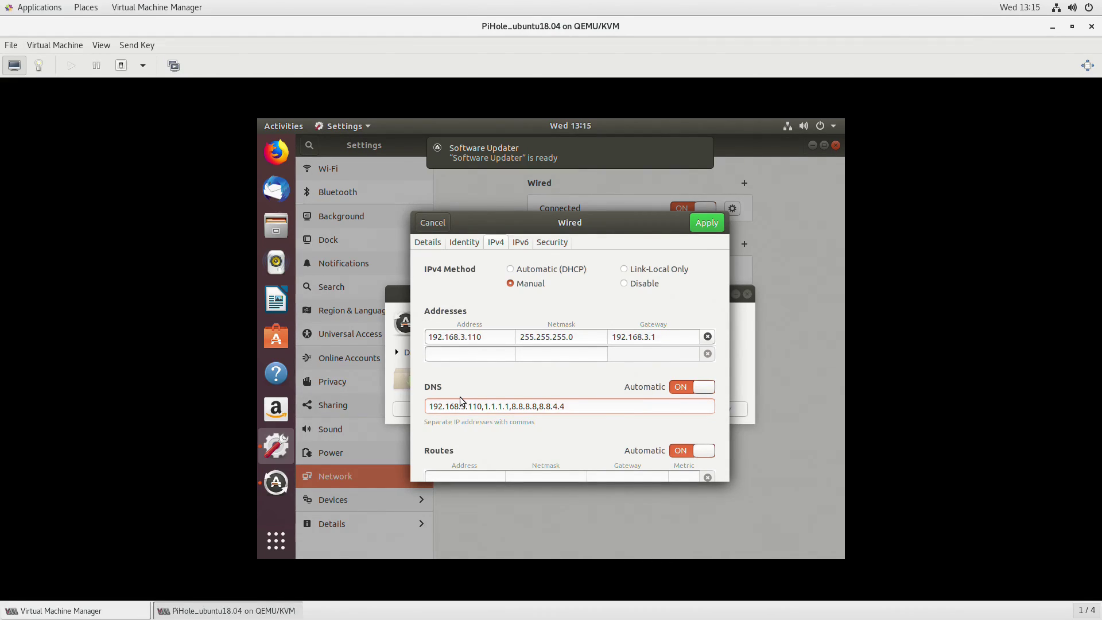
left_click(707, 227)
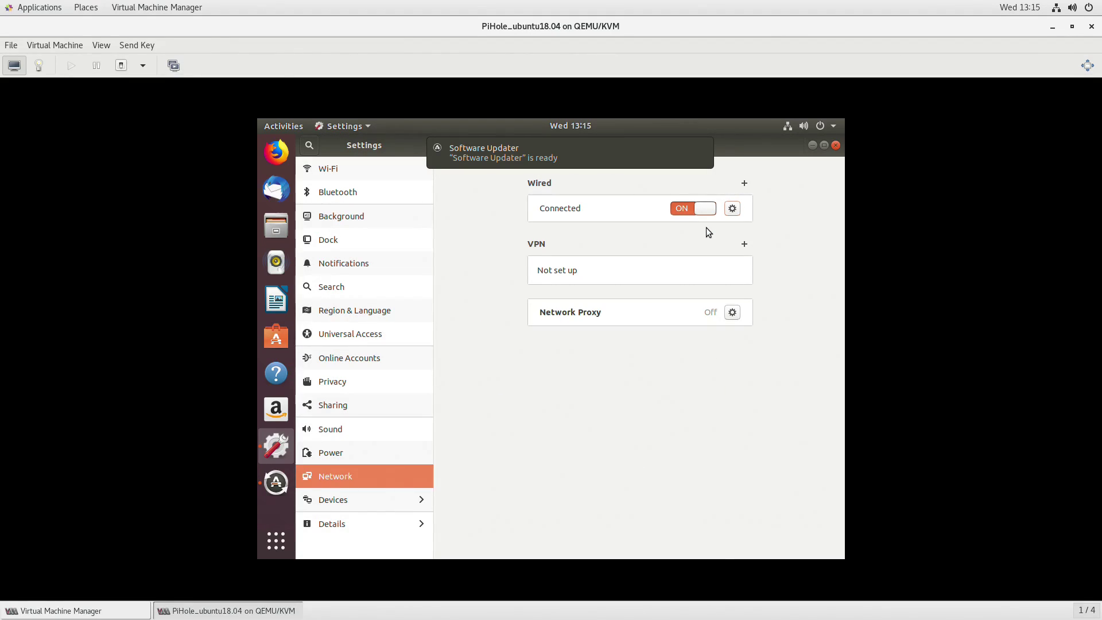